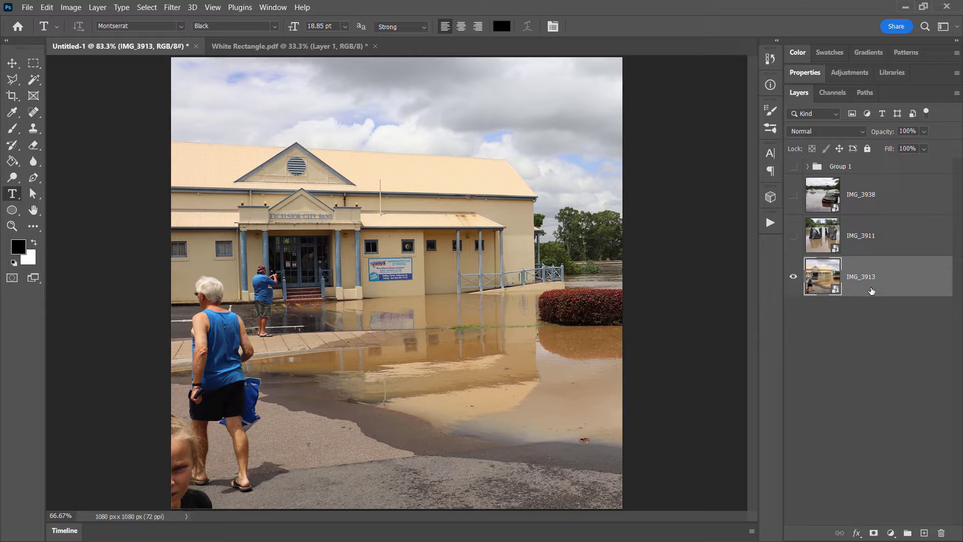
Turn on visibility for IMG_3911 and IMG_3938 so the flooded-car photo shows.
click(793, 237)
click(795, 198)
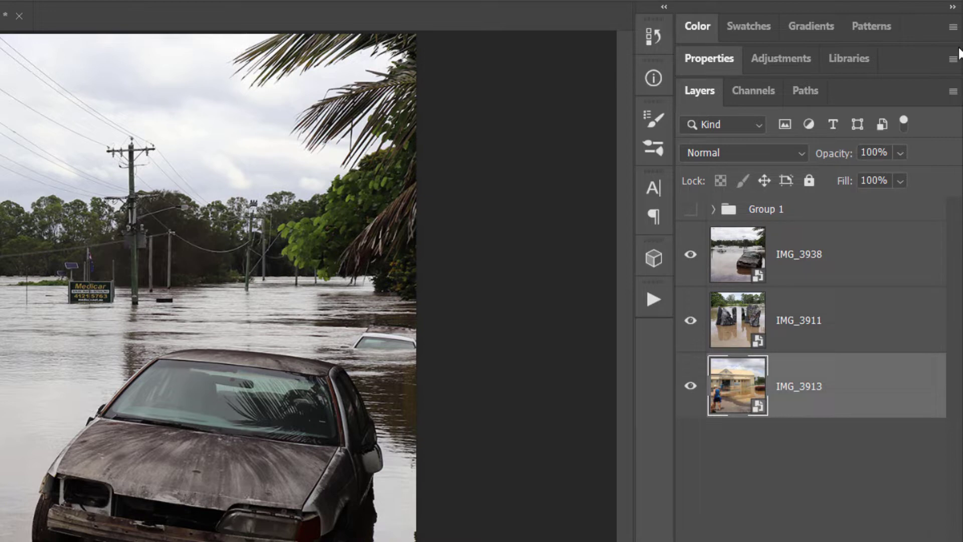
Open Export As for the selected layer, then close it without exporting.
click(954, 93)
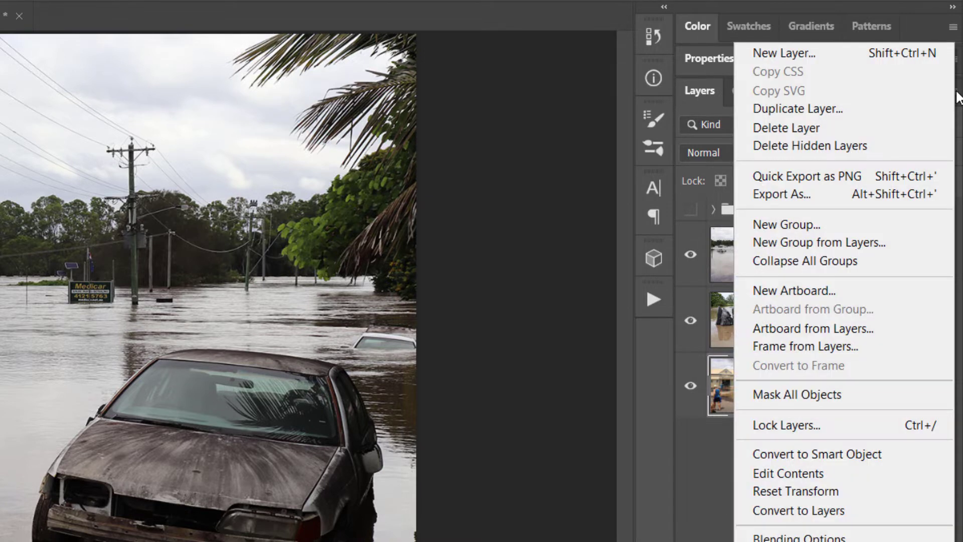
click(813, 193)
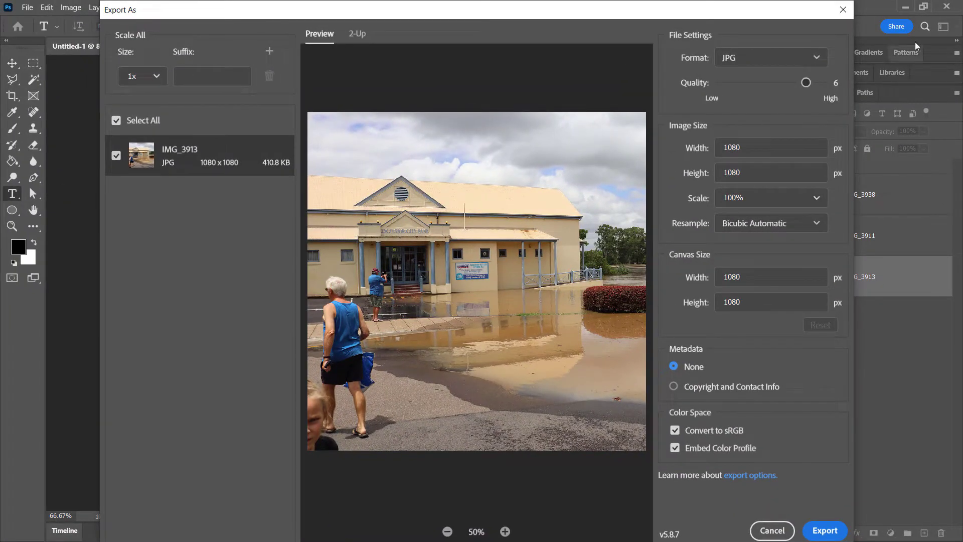
click(842, 9)
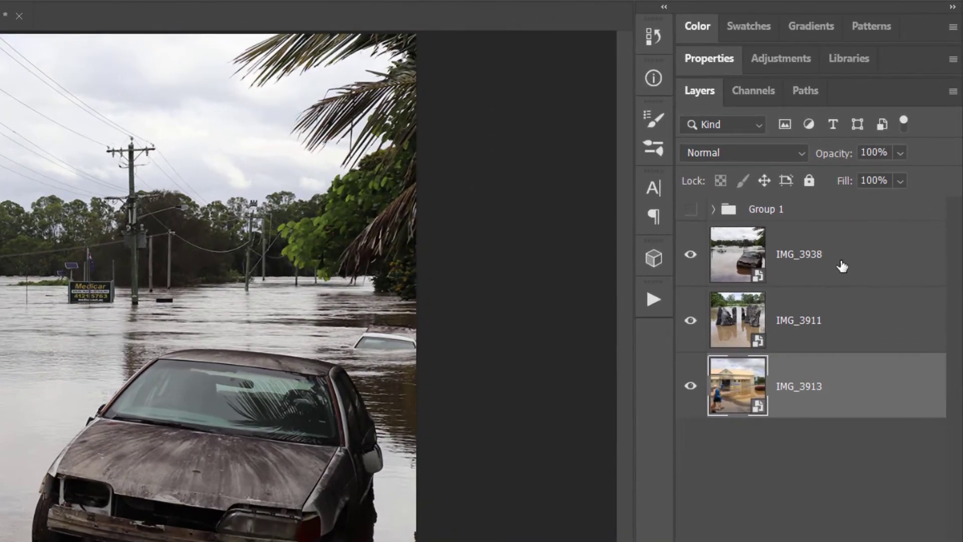
Preview IMG_3938, IMG_3911 and IMG_3913 as 1080×1080 JPG exports, then close without saving.
click(950, 94)
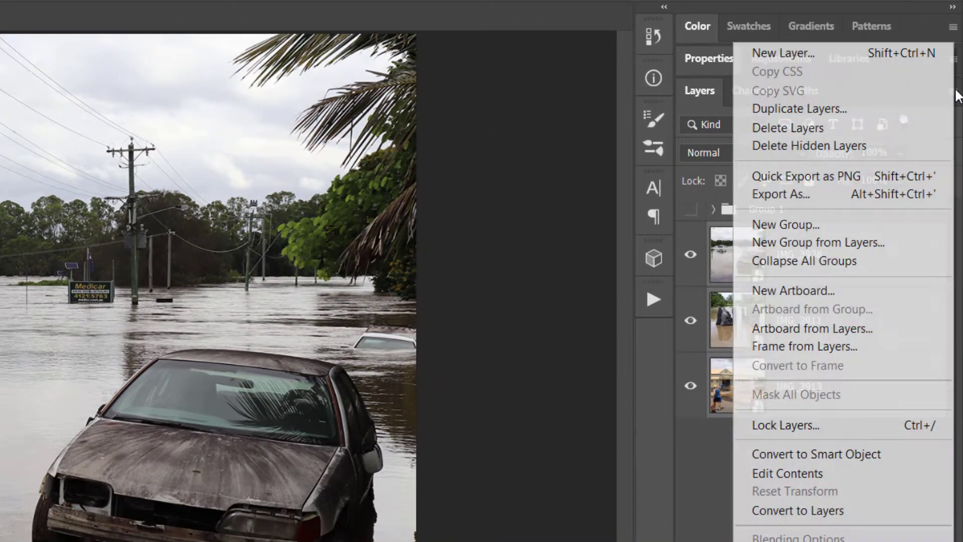
click(846, 194)
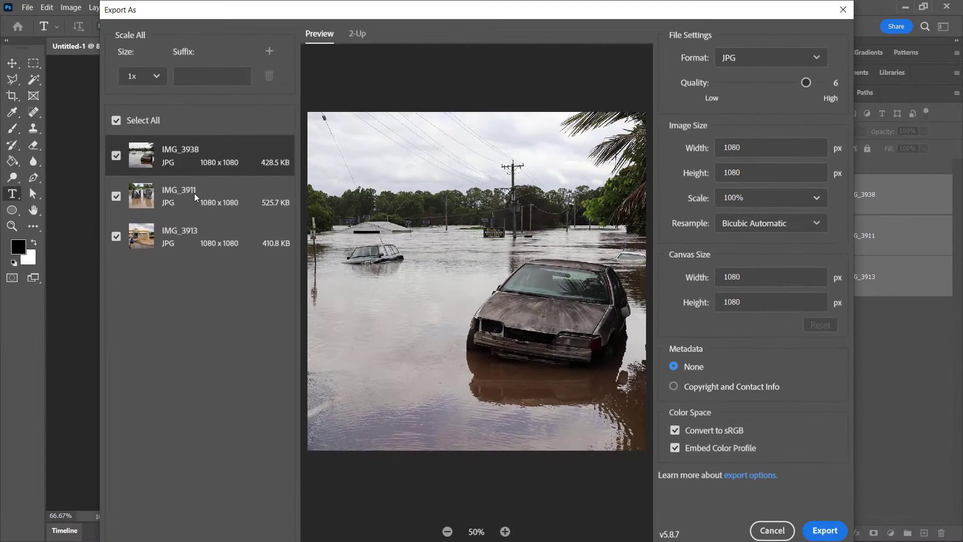
click(195, 197)
click(196, 236)
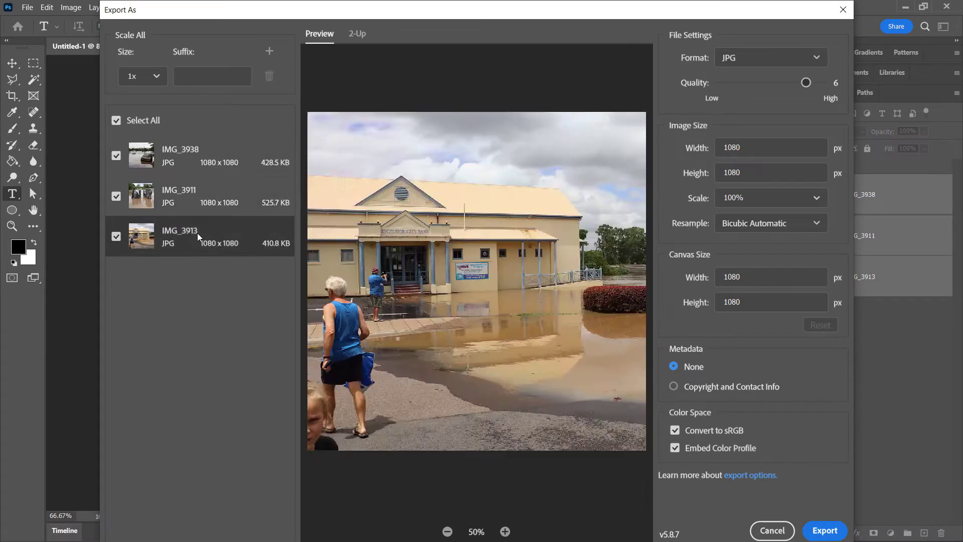
click(200, 194)
click(203, 155)
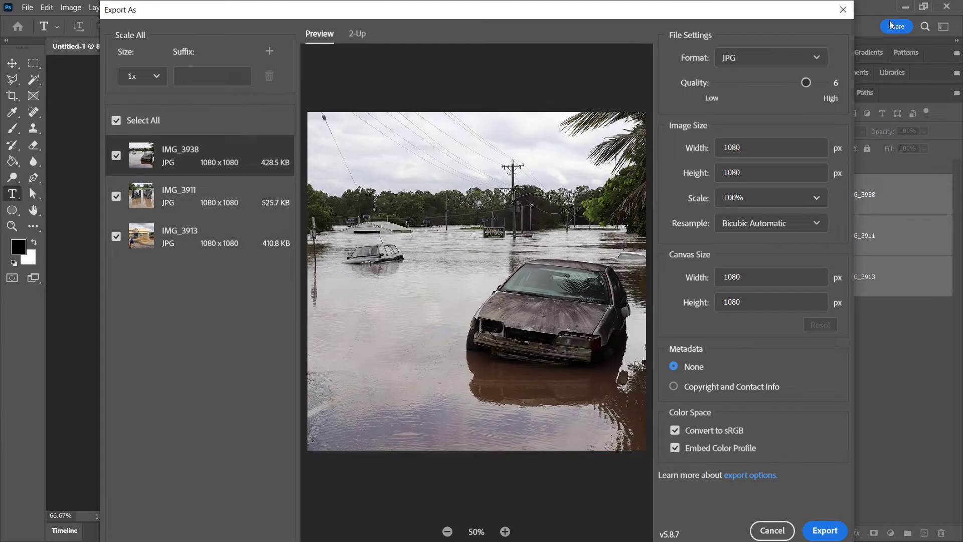
click(844, 9)
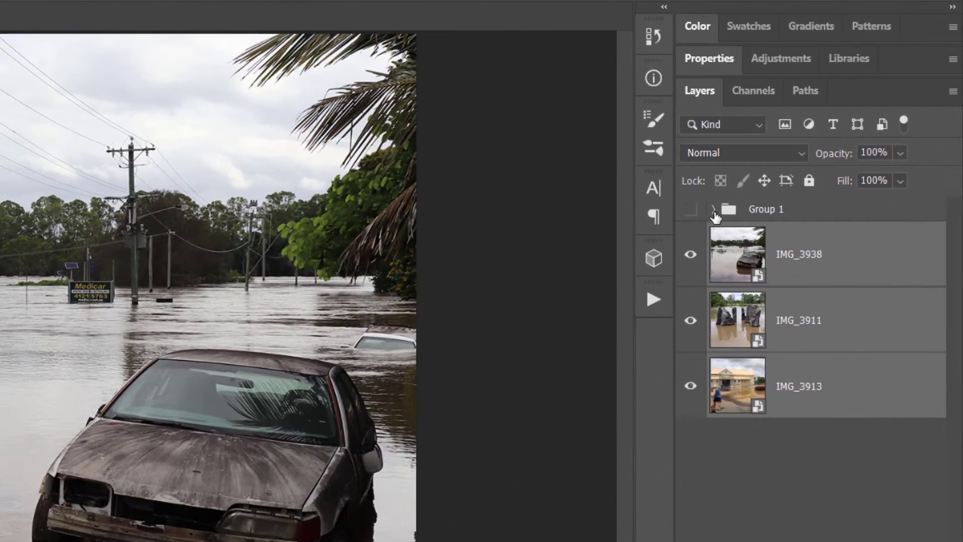
Expand and show Group 1, then select its text layer and IMG_3888.
click(713, 210)
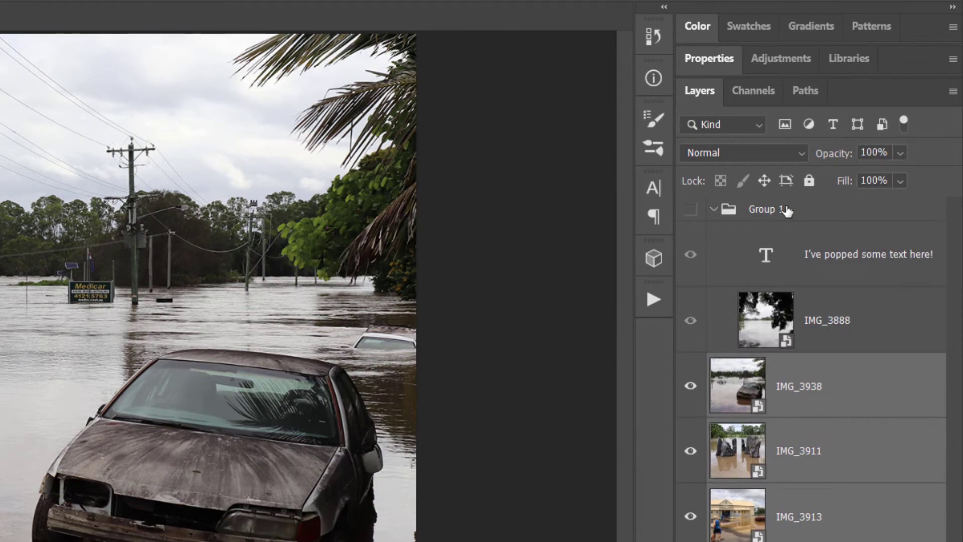
click(689, 210)
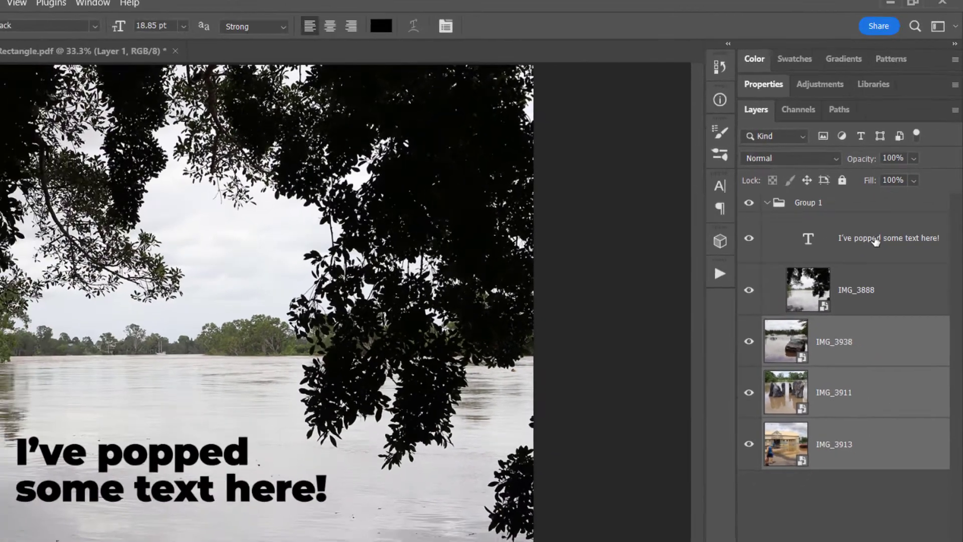
click(847, 254)
click(790, 316)
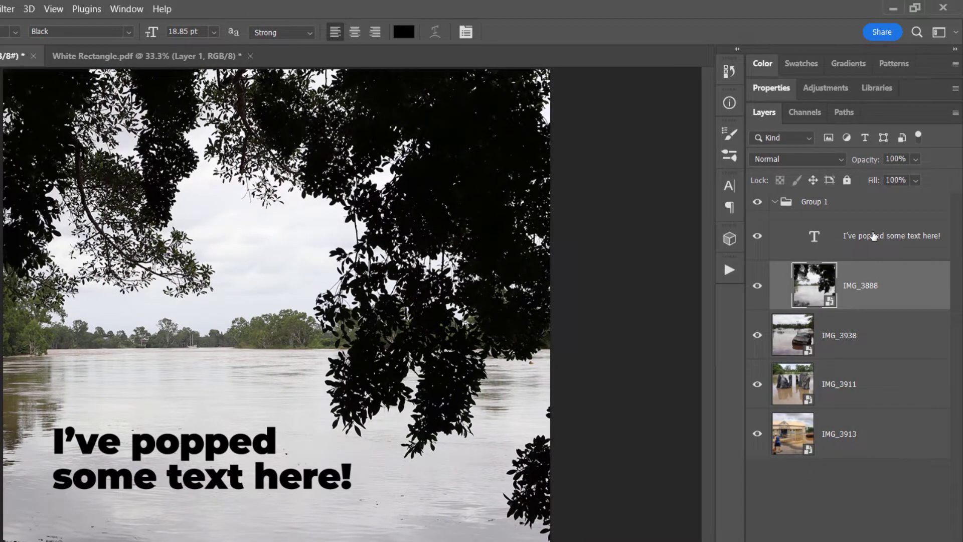
shift+click(873, 235)
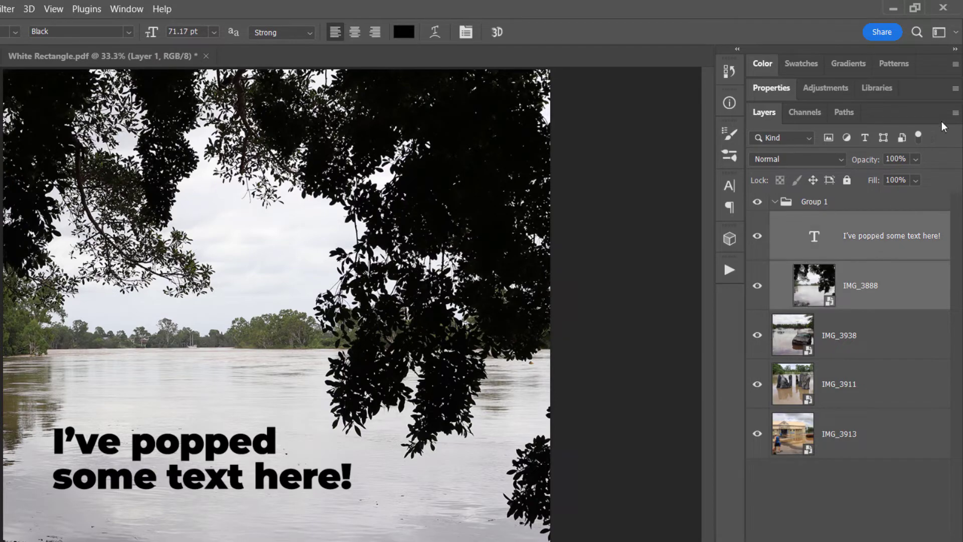
Preview the text layer (589×125) and IMG_3888 (1080×1080) JPG exports, then cancel.
click(956, 112)
click(851, 190)
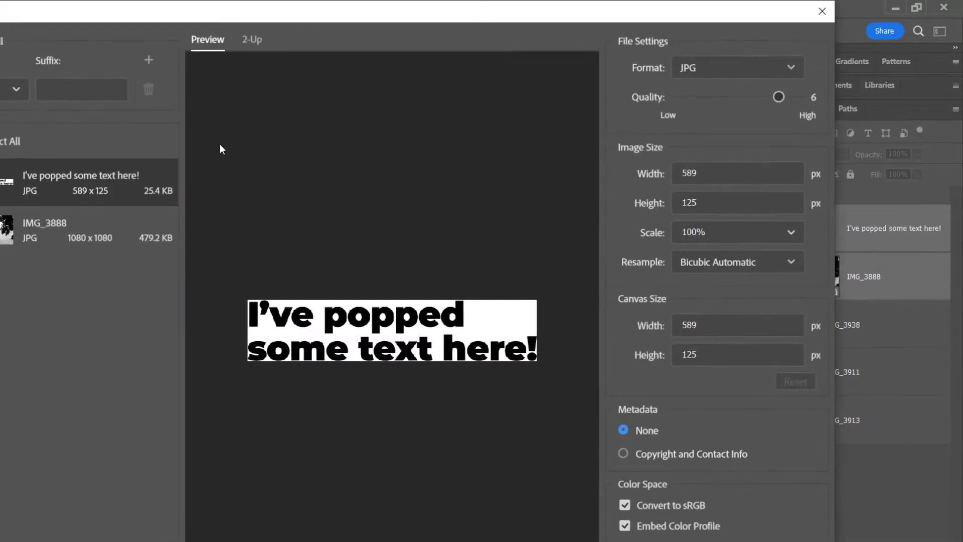
click(32, 239)
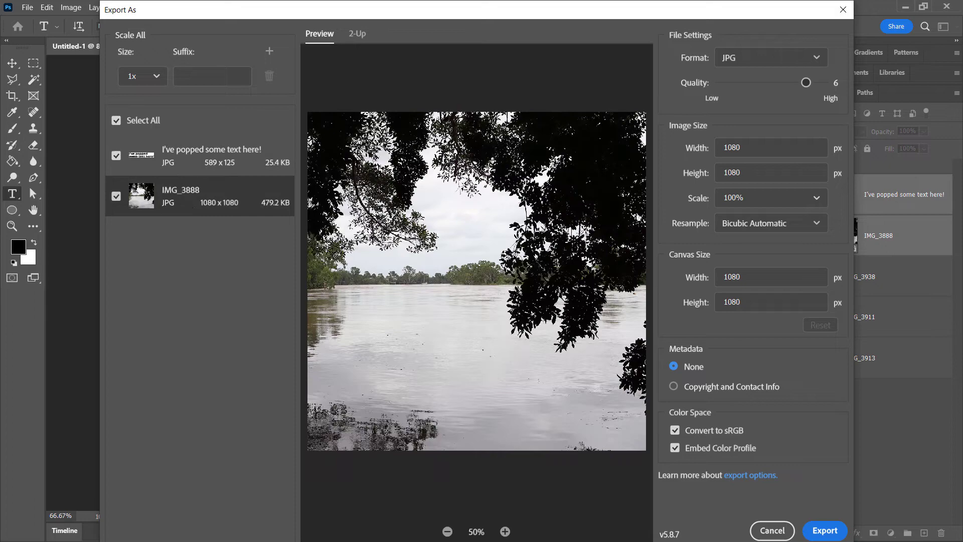
click(772, 530)
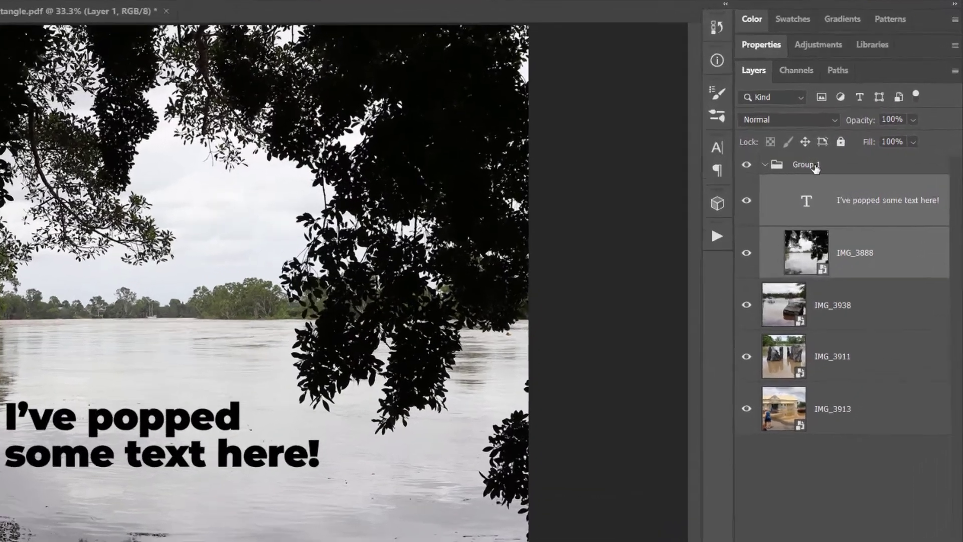
Collapse Group 1 and open Export As for Group 1 and the three photo layers.
click(765, 164)
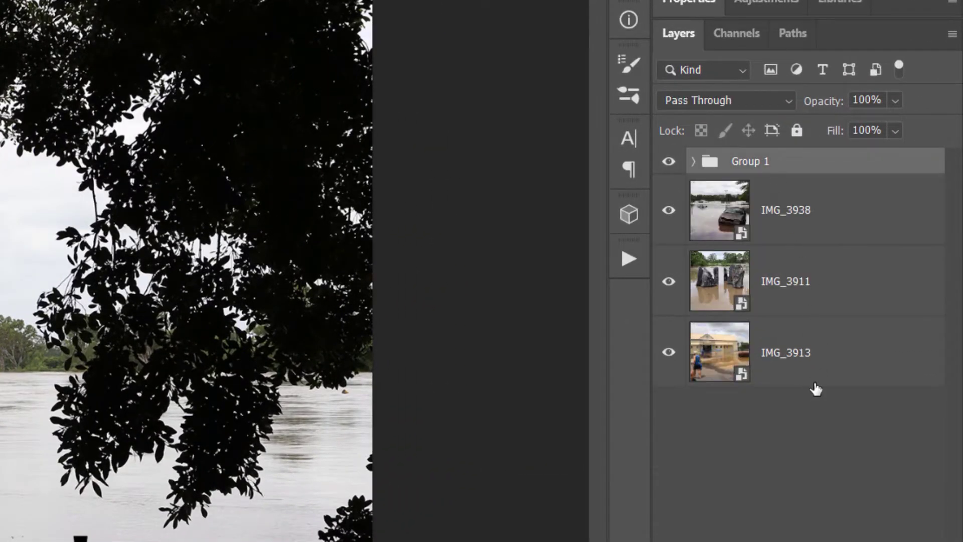
shift+click(825, 366)
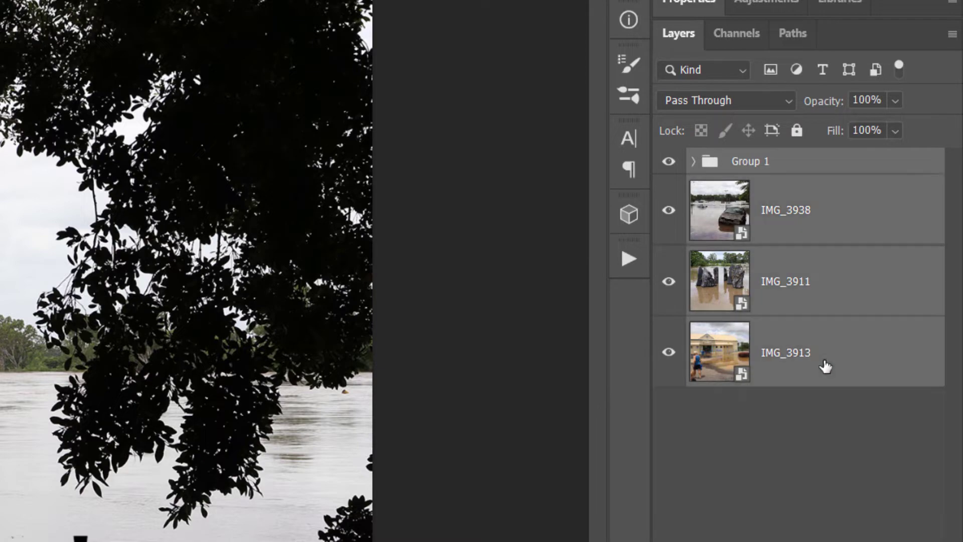
click(952, 36)
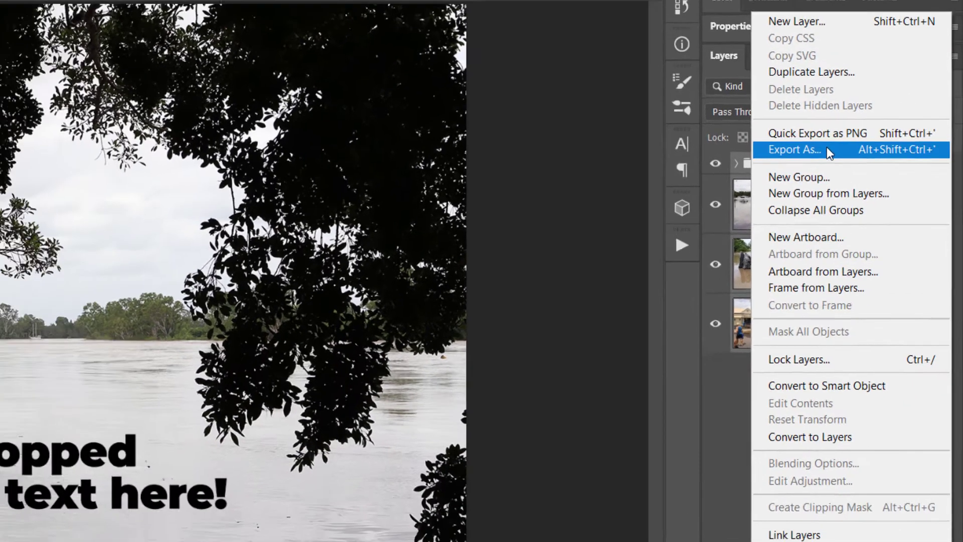
click(802, 145)
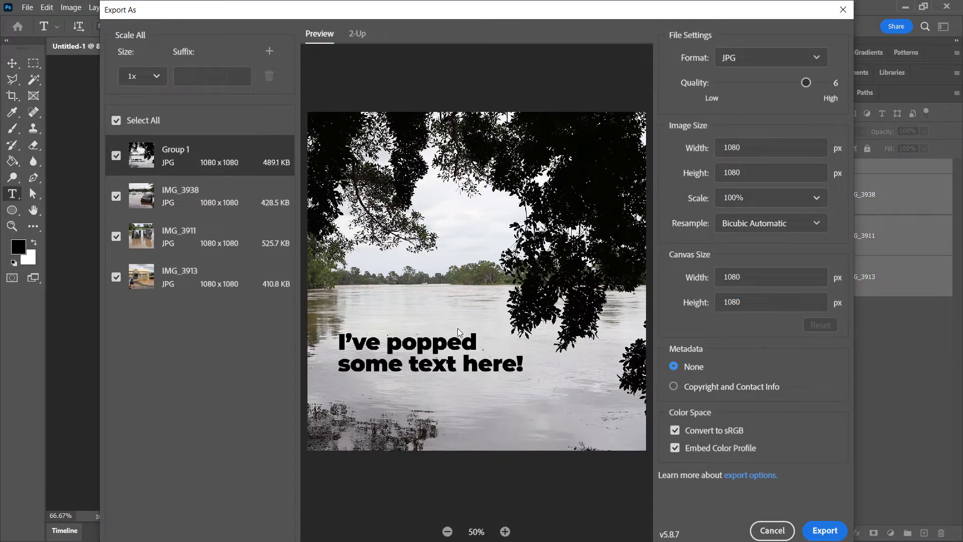
Preview IMG_3938, IMG_3911, IMG_3913 and Group 1 as 1080×1080 JPGs, then close without exporting.
click(168, 198)
click(183, 244)
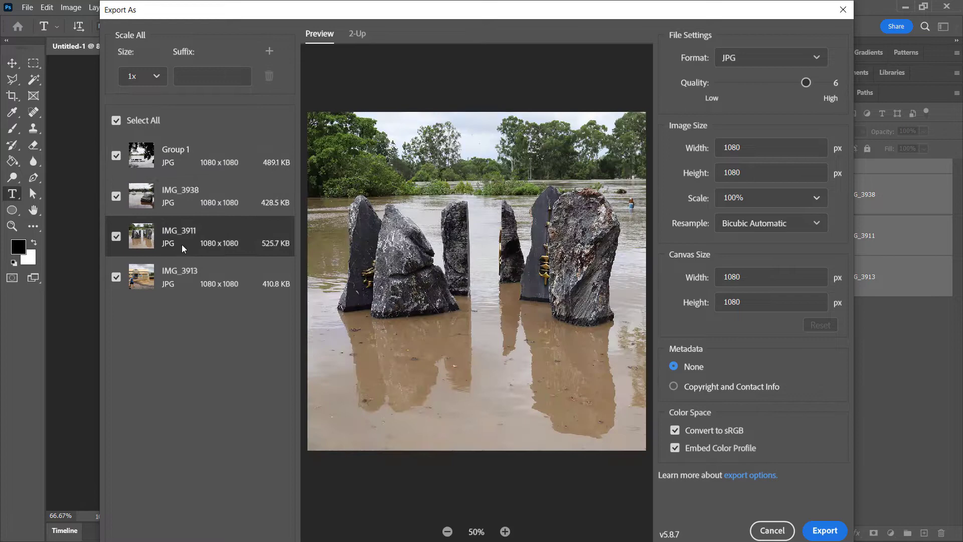
click(185, 272)
click(198, 158)
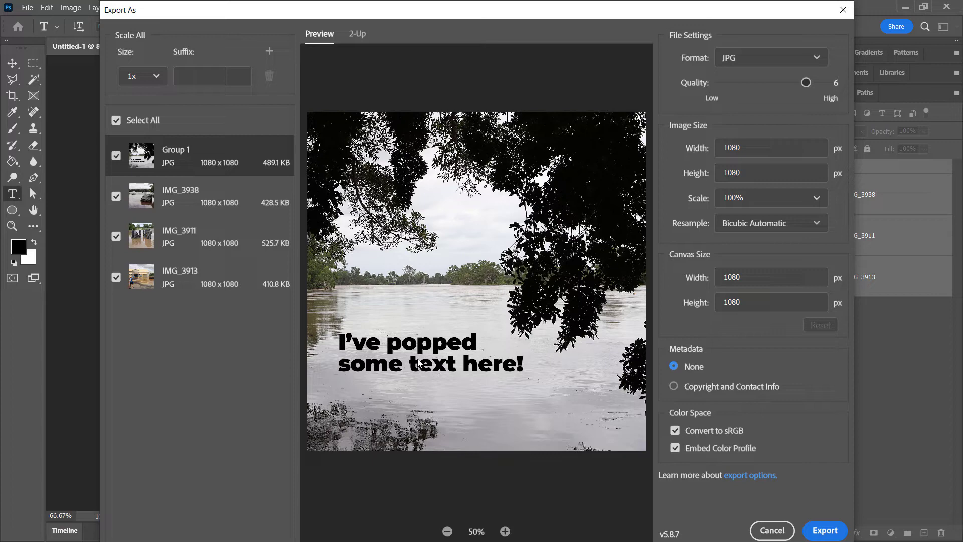
click(843, 9)
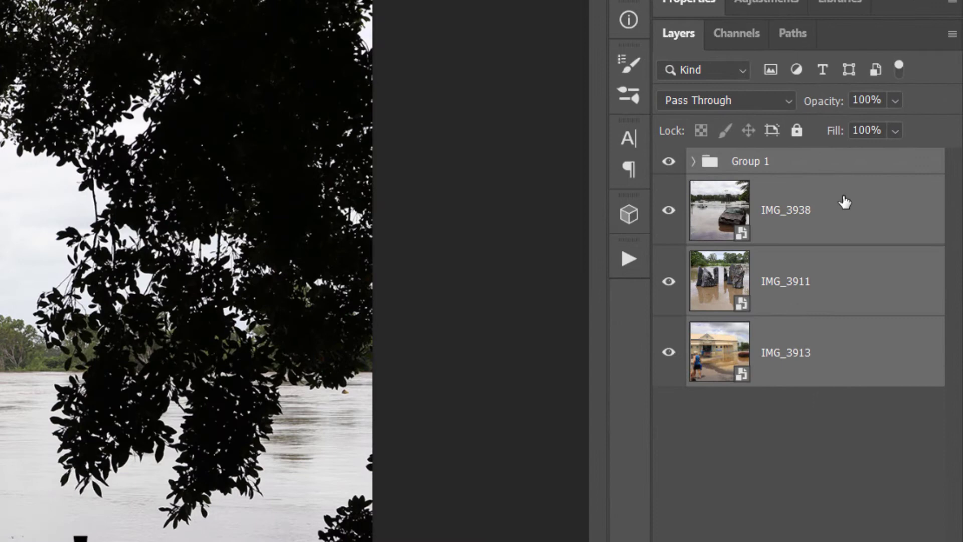
Move IMG_3911 above Group 1 to the top of the layer stack.
click(828, 170)
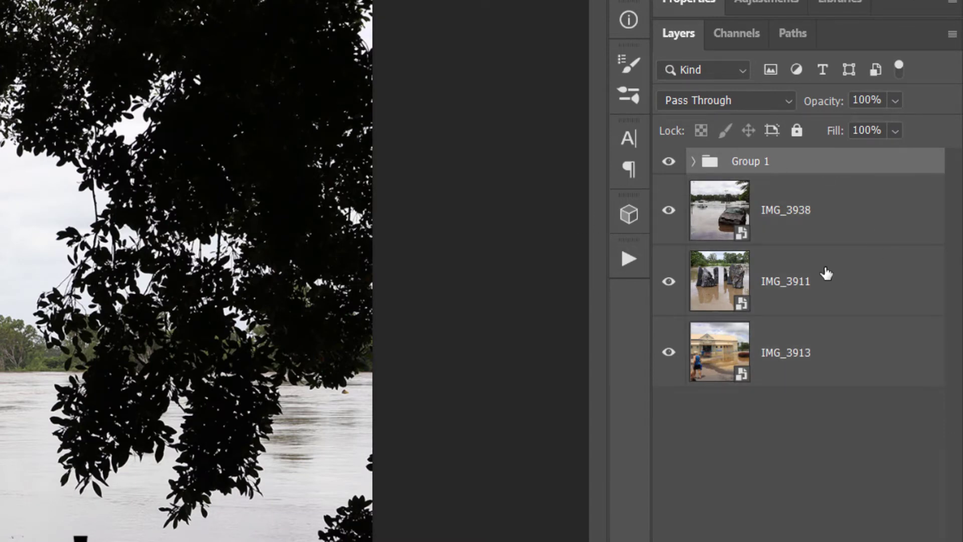
click(821, 227)
click(818, 296)
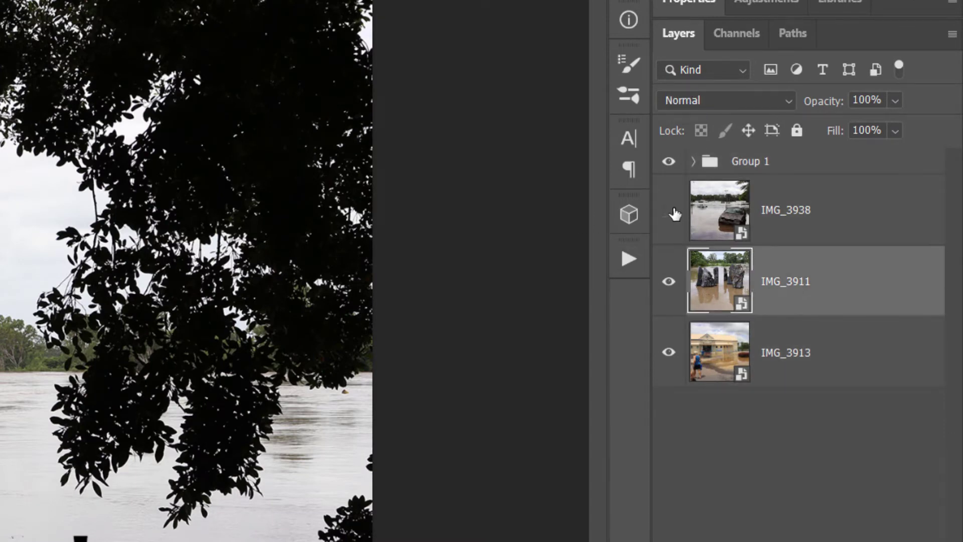
click(801, 210)
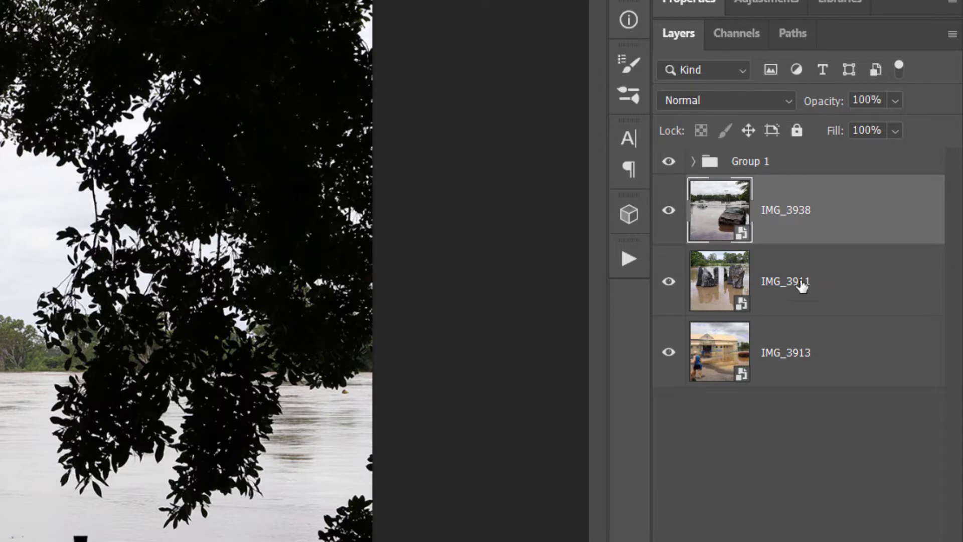
drag(803, 281, 810, 150)
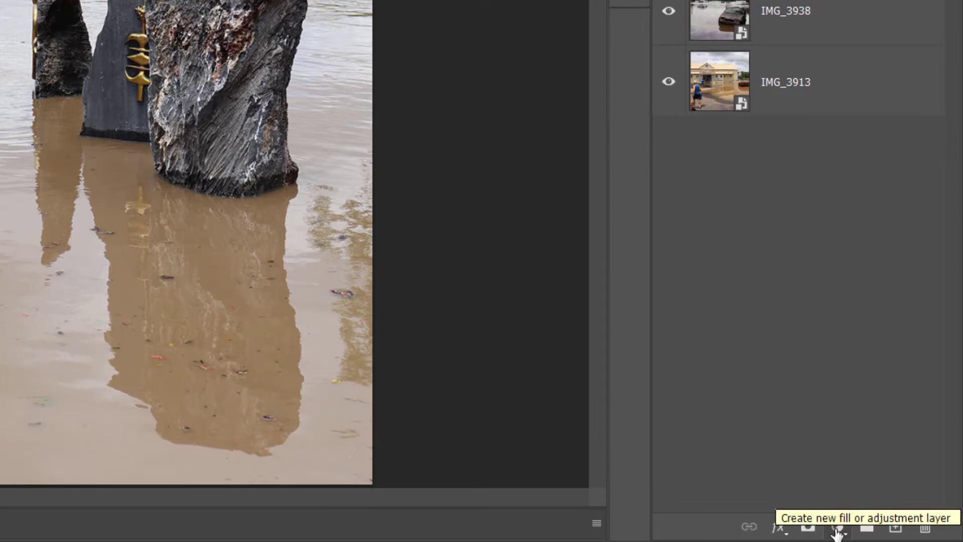
Add a Hue/Saturation adjustment layer above IMG_3911 with Saturation at +90.
click(837, 529)
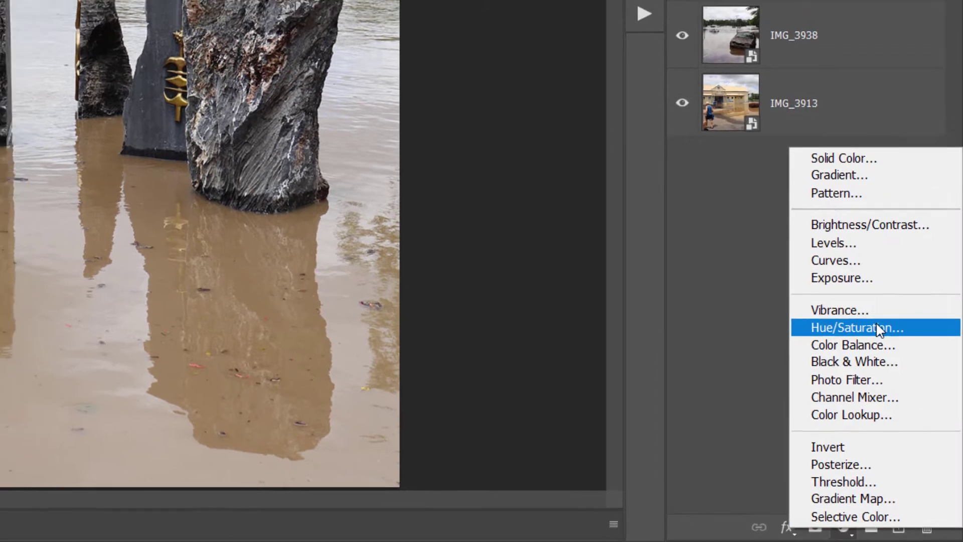
click(873, 317)
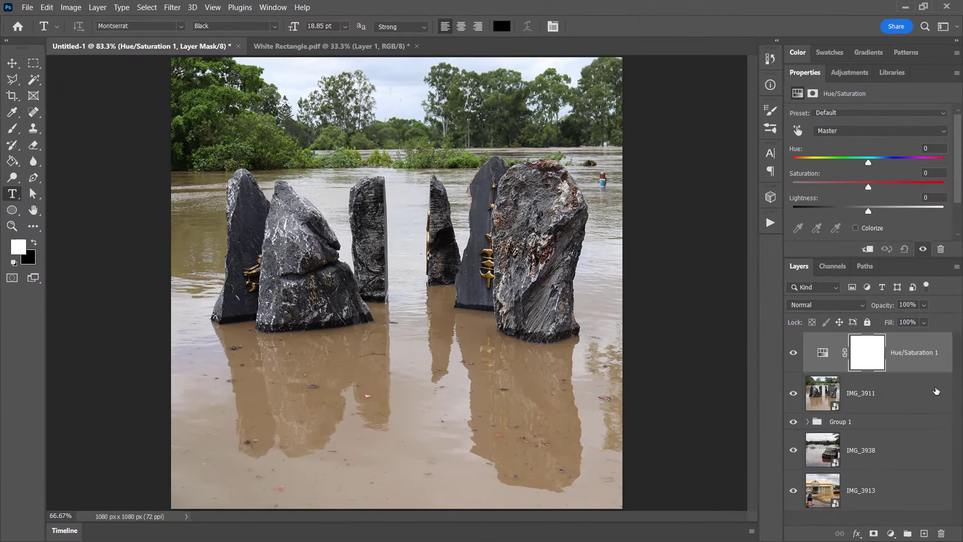
drag(868, 187, 935, 185)
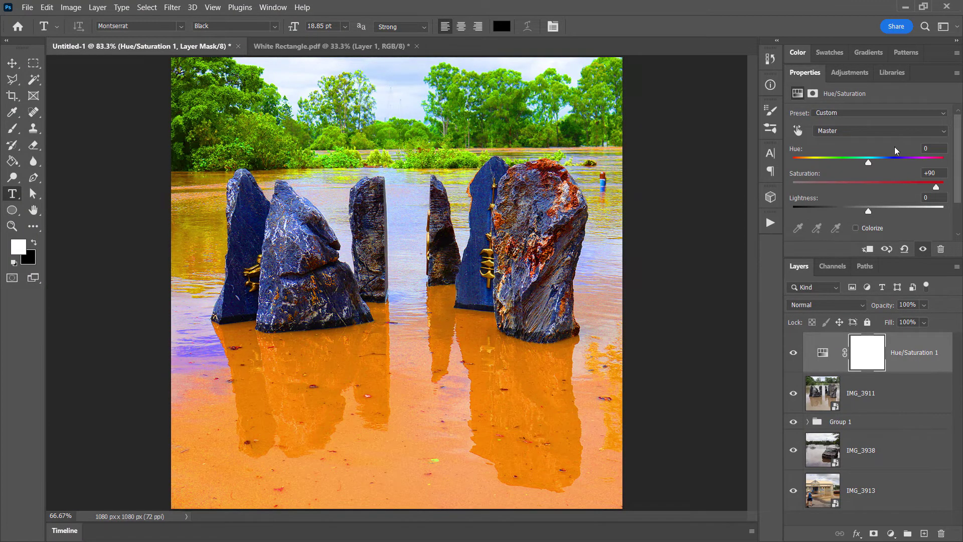
Hide and re-show IMG_3911, IMG_3938 and Group 1 to check each layer is saturated.
double_click(807, 79)
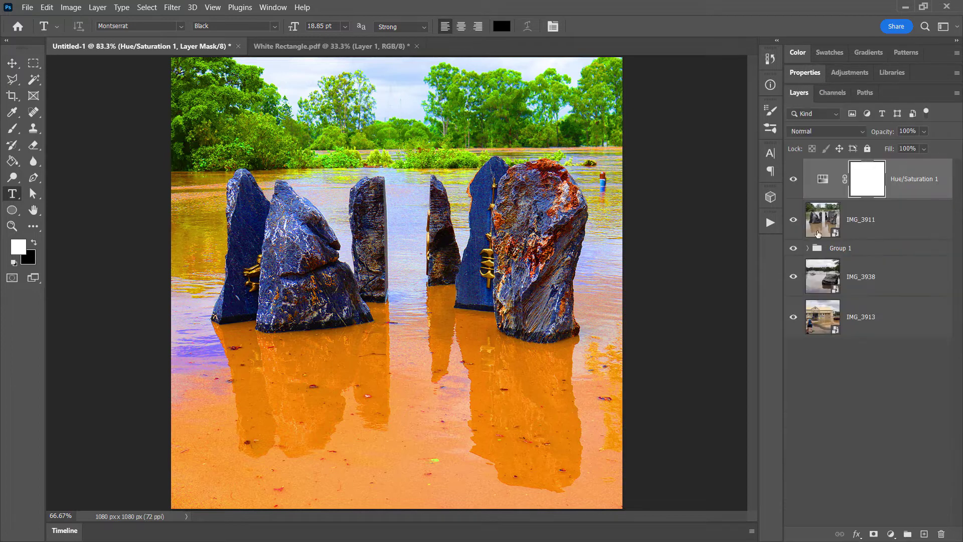
click(794, 221)
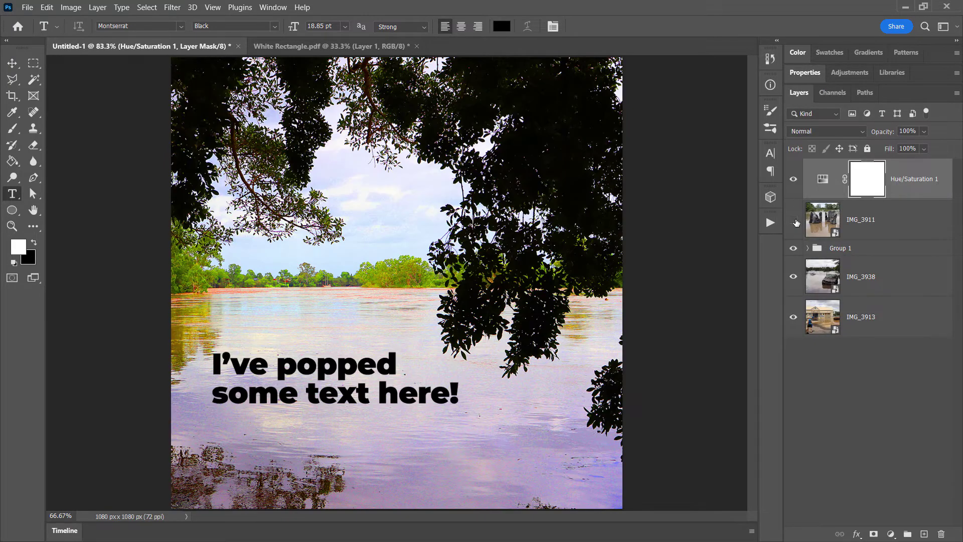
click(794, 278)
click(794, 249)
click(792, 277)
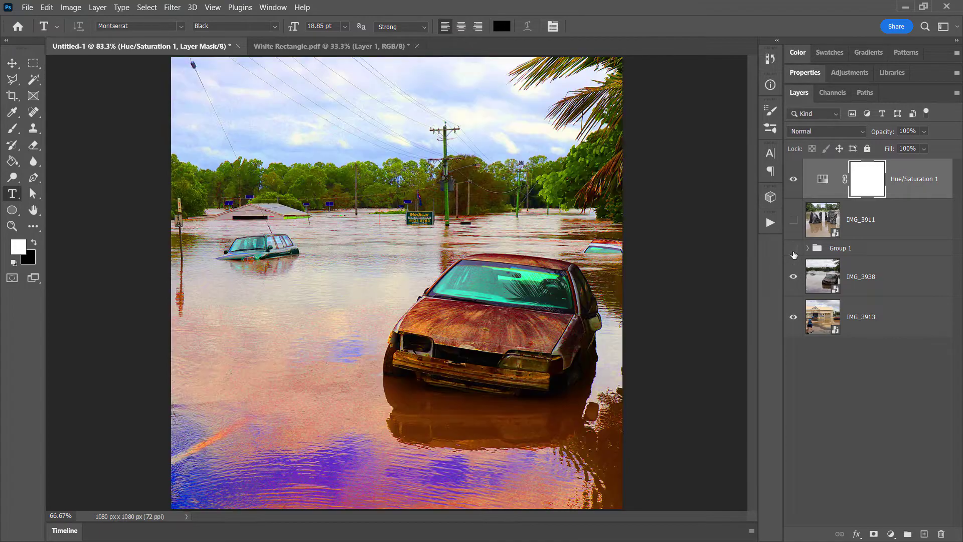
click(794, 248)
click(794, 220)
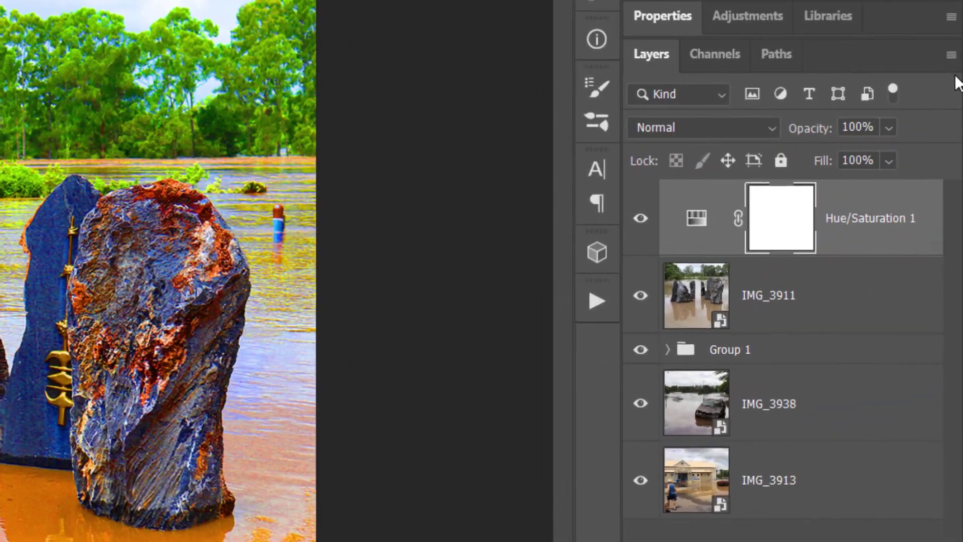
Select IMG_3911 through IMG_3913 and open Export As for them.
click(956, 93)
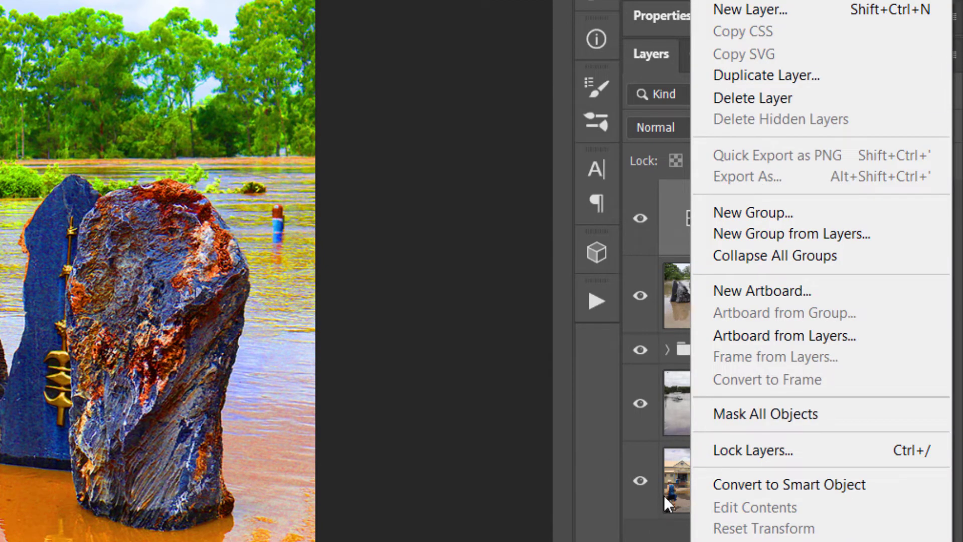
click(663, 494)
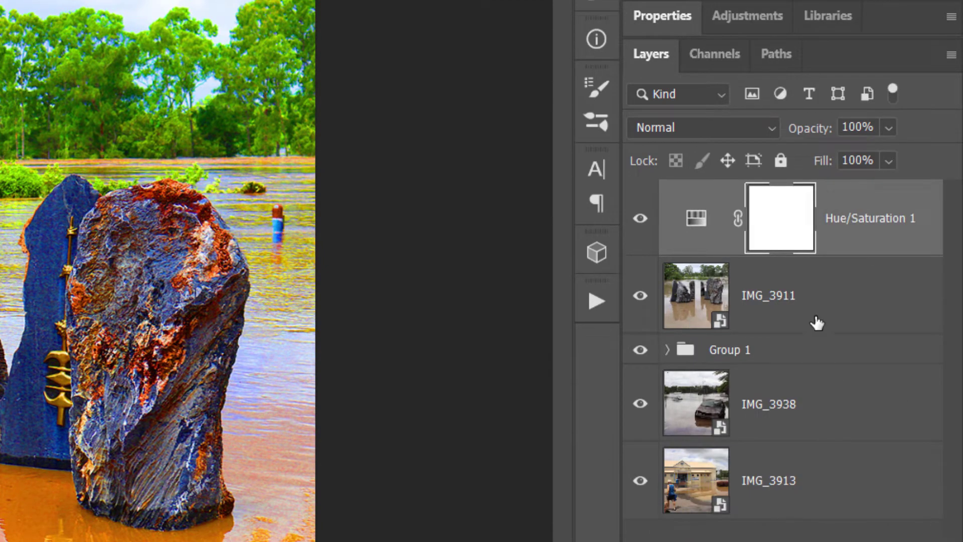
click(810, 287)
shift+click(842, 510)
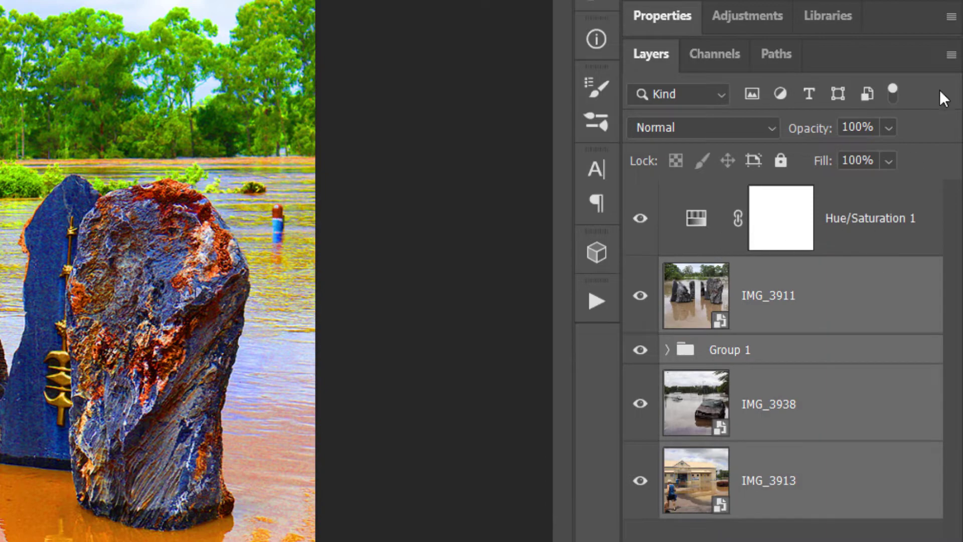
click(951, 55)
click(822, 176)
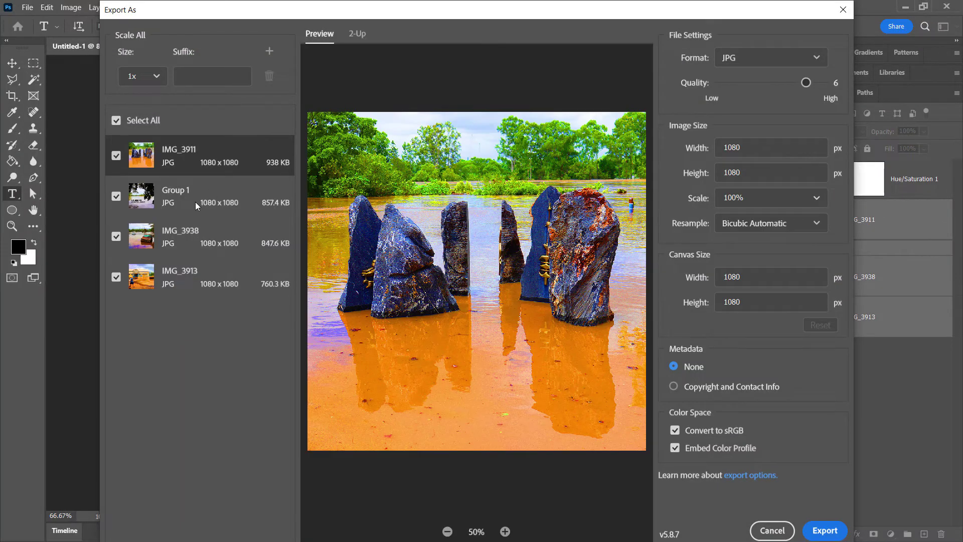
Preview the Group 1, IMG_3938, IMG_3913 and IMG_3911 exports as saturated 1080×1080 JPGs.
click(195, 202)
click(197, 243)
click(203, 290)
click(194, 225)
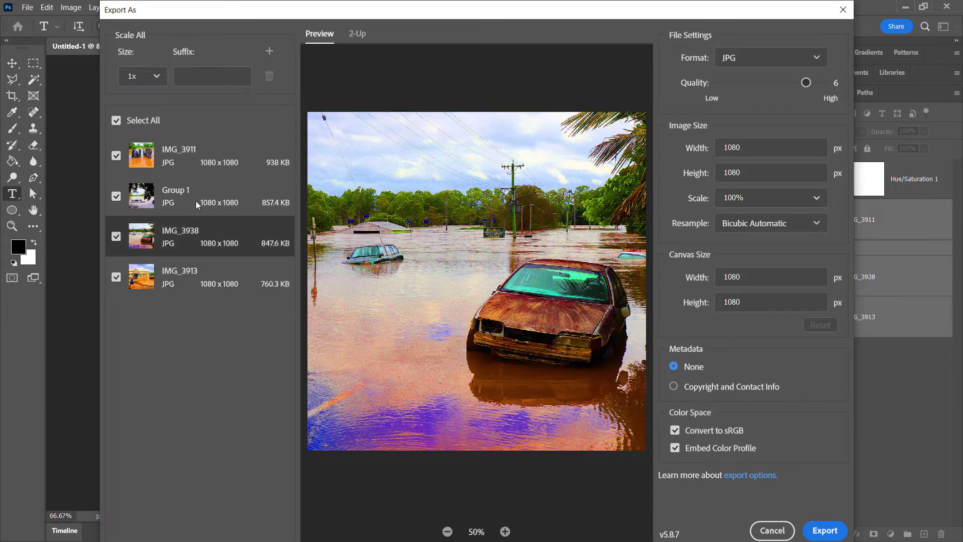
click(196, 201)
click(203, 163)
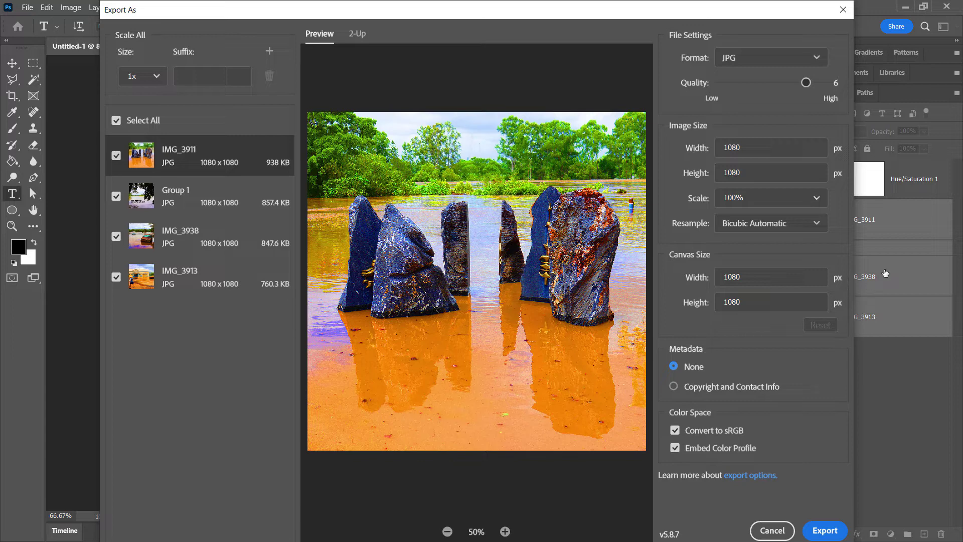
click(173, 196)
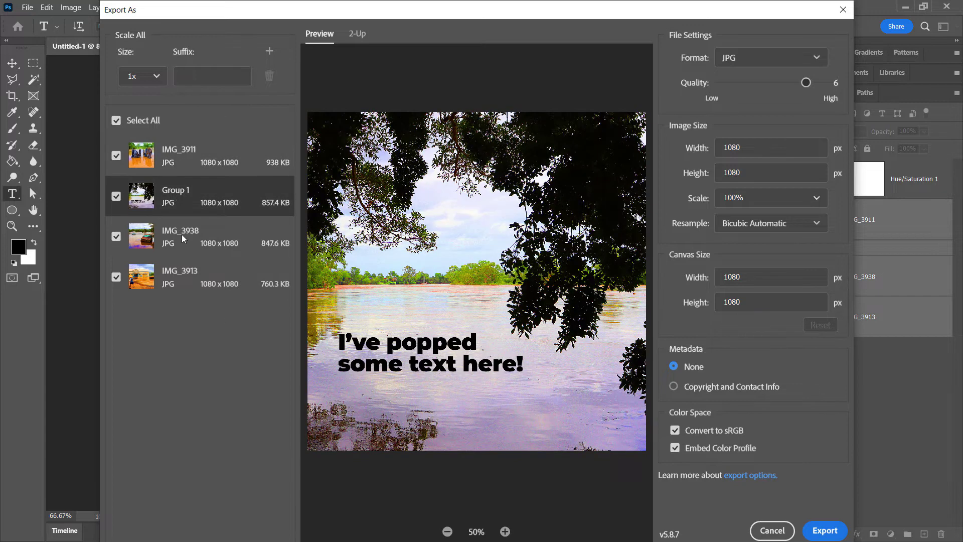
click(181, 233)
click(185, 278)
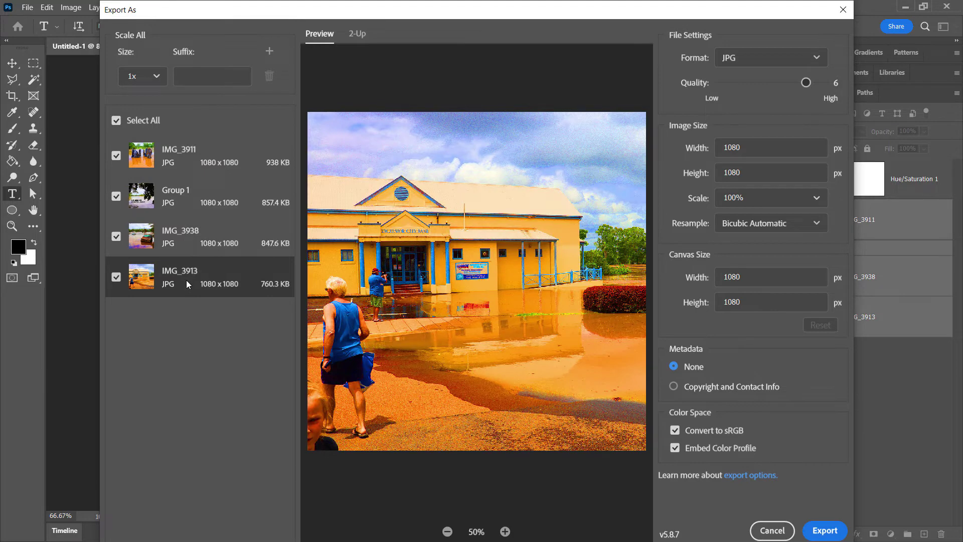
Keep JPG as the export format and show all four exports in a grid preview.
click(217, 151)
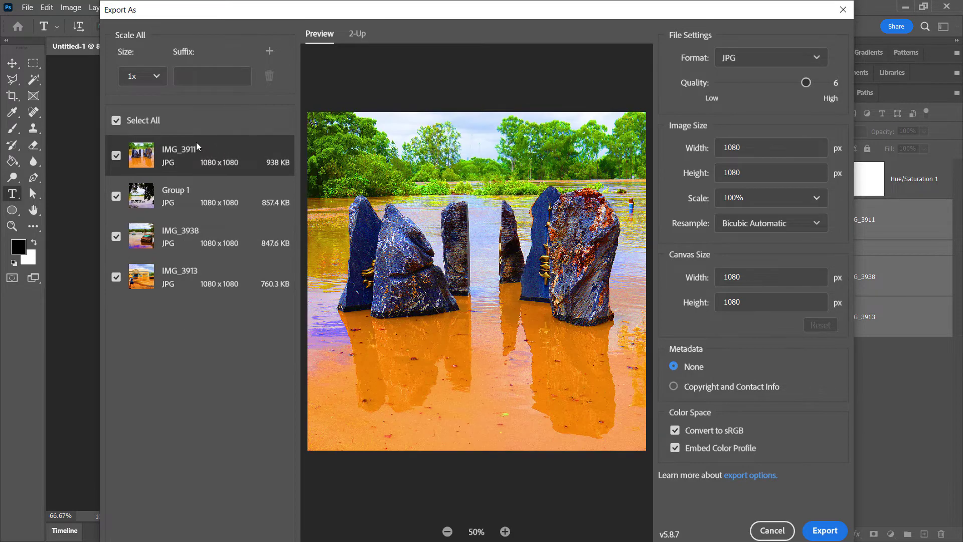
click(820, 62)
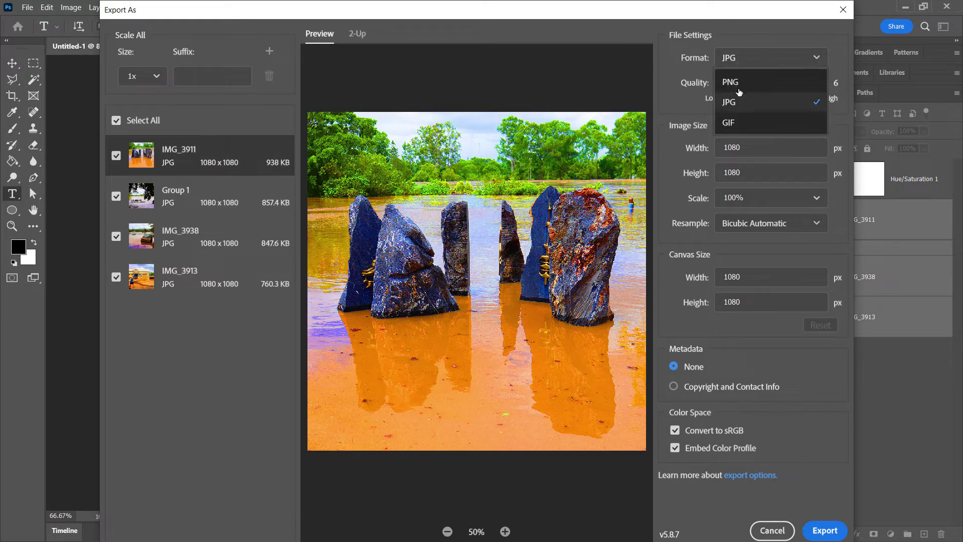
click(732, 100)
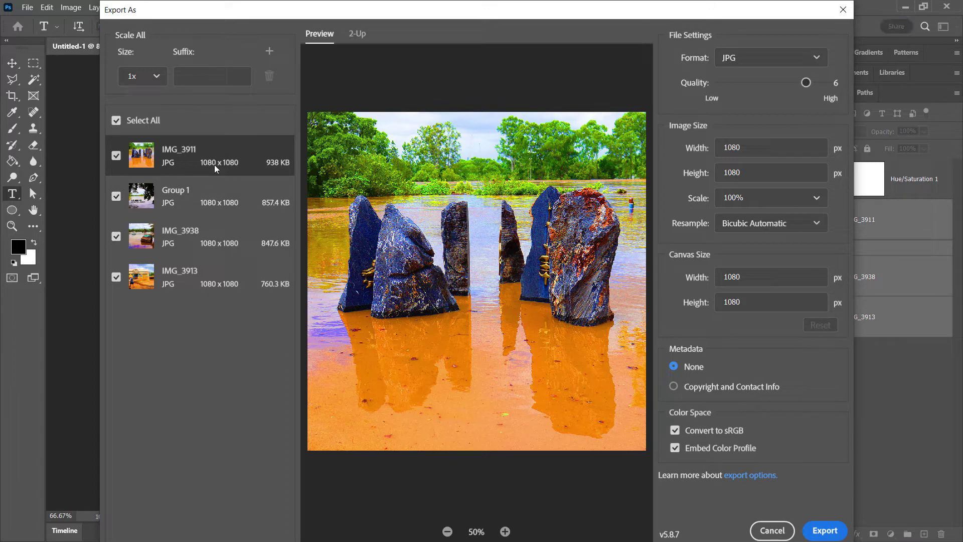
shift+click(209, 273)
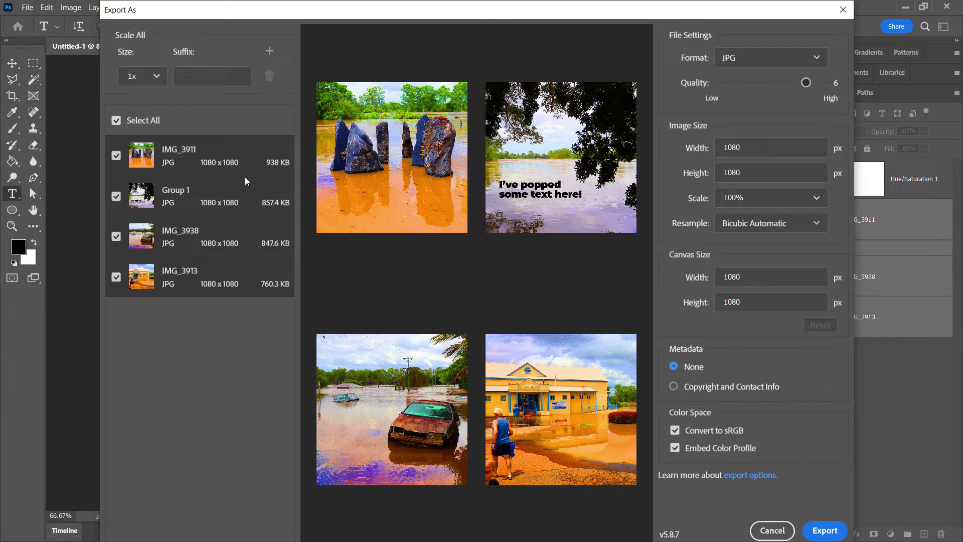
Set JPG quality to 5, bringing each export to about 417–552 KB.
click(775, 61)
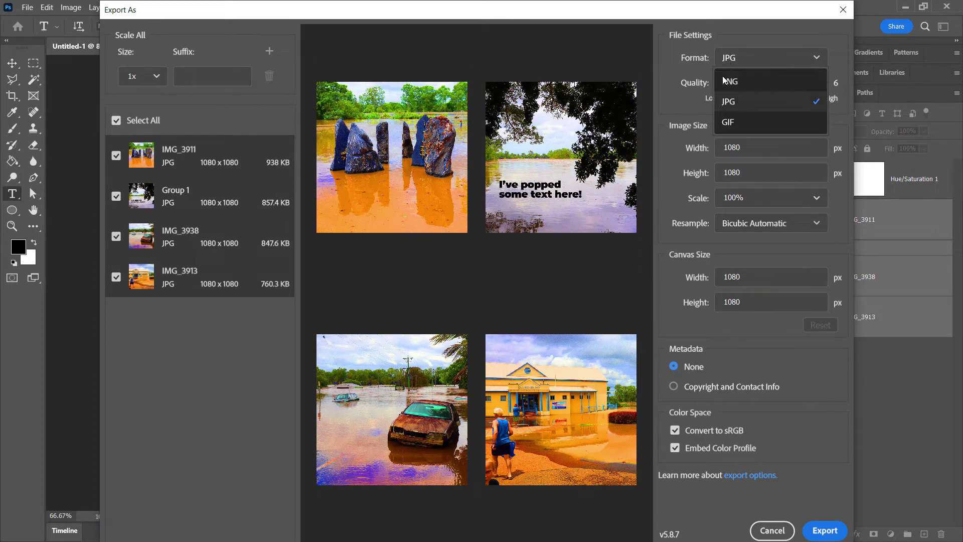
click(732, 101)
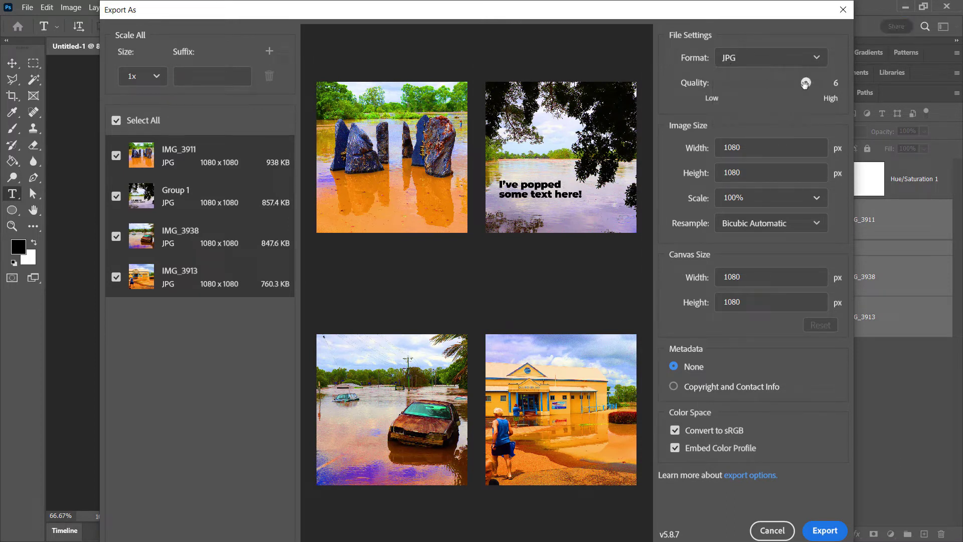
drag(805, 83, 718, 82)
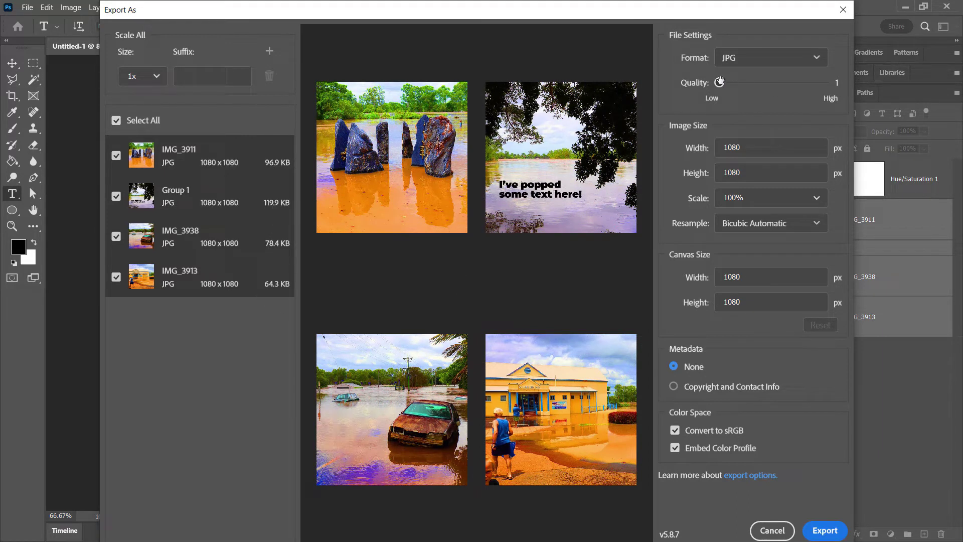
drag(719, 83, 806, 82)
drag(806, 82, 788, 82)
Lower IMG_3911's JPG quality to 4 and confirm all exports stay 1080×1080 at 100% scale.
click(274, 163)
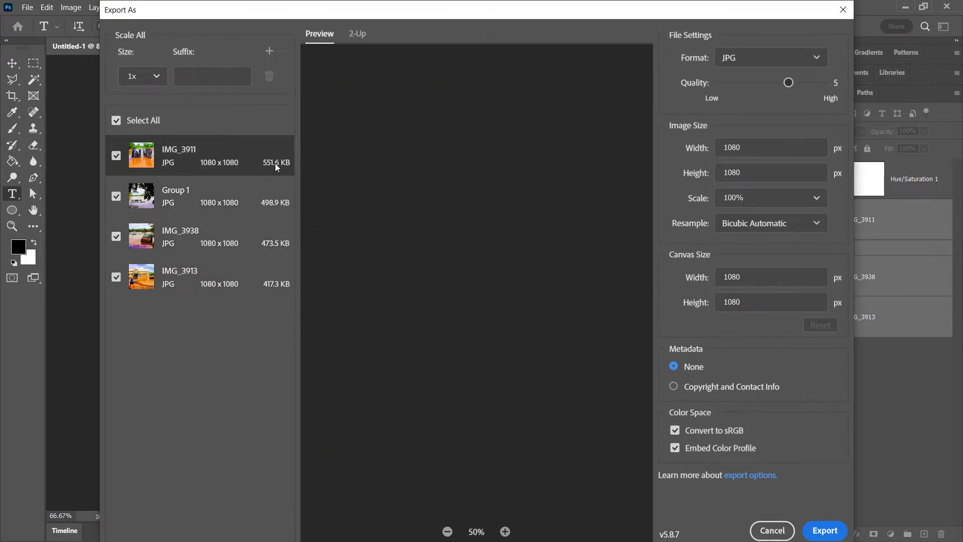
drag(789, 82, 772, 84)
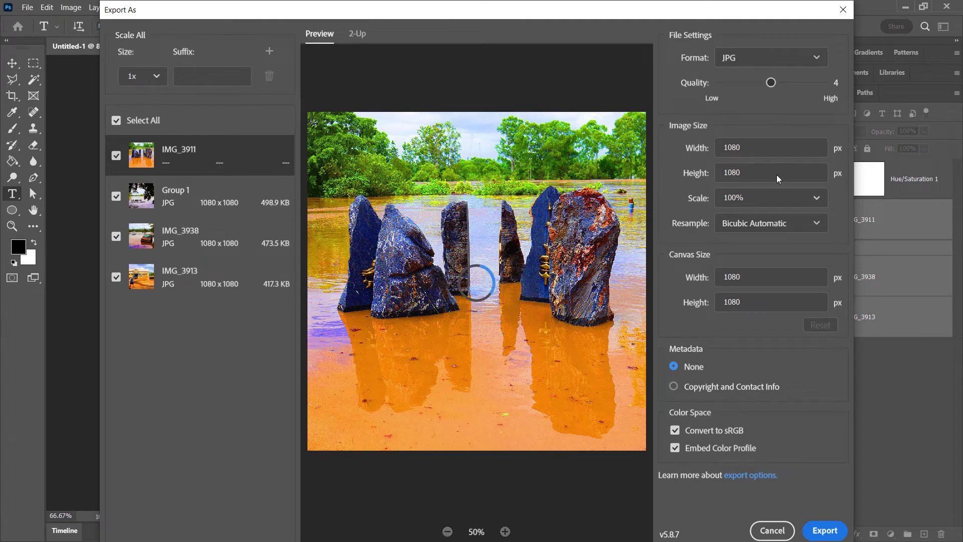
shift+click(241, 284)
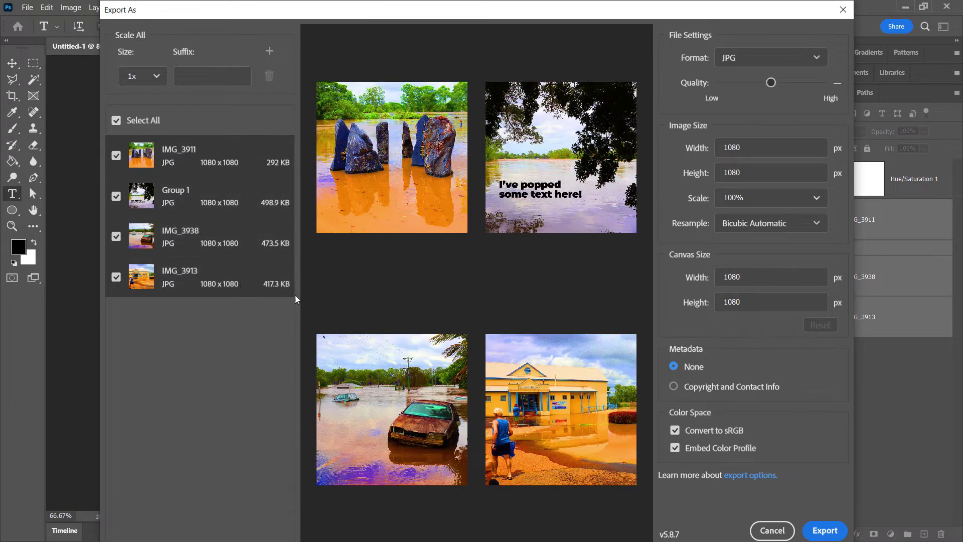
click(751, 173)
click(816, 198)
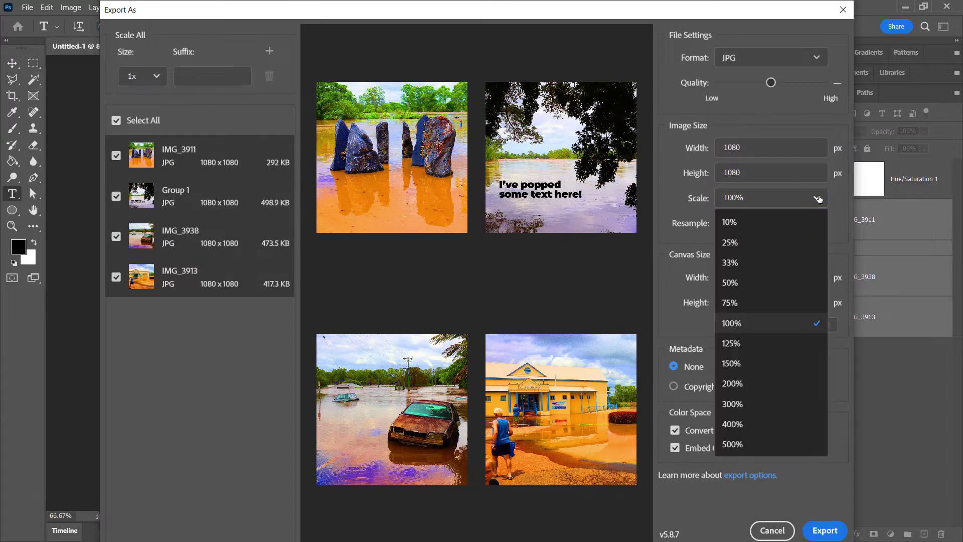
click(818, 198)
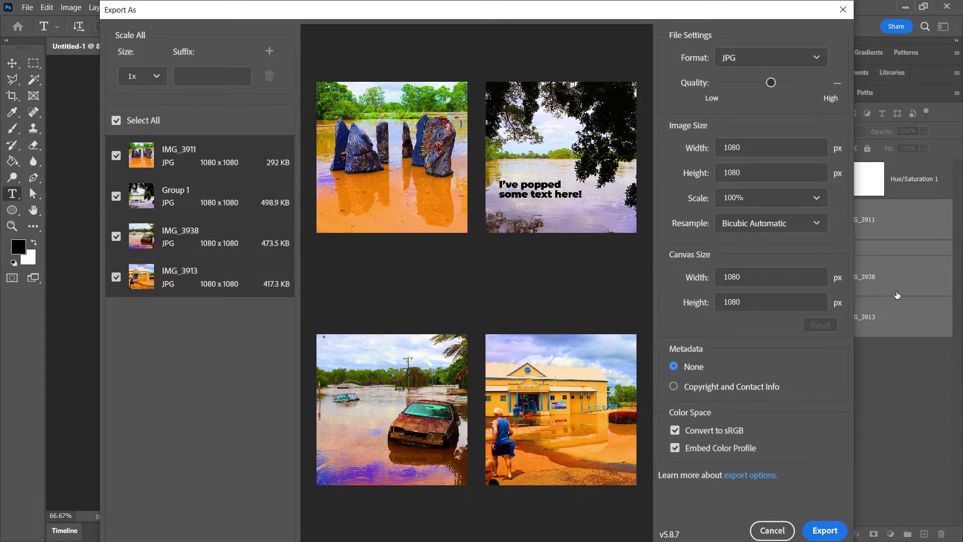
Cancel the export and move Hue/Saturation 1 below Group 1, just above IMG_3938.
click(771, 530)
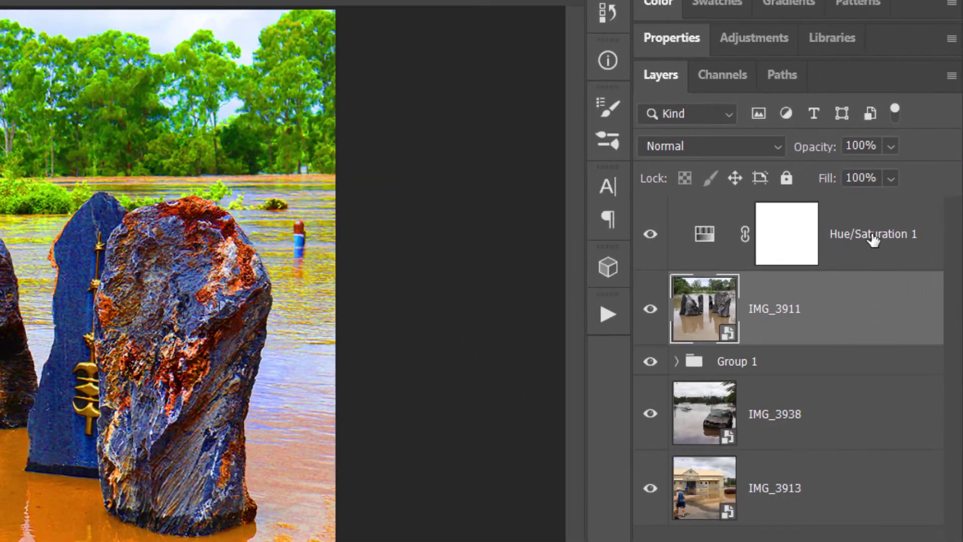
drag(910, 184, 913, 226)
drag(876, 313, 883, 378)
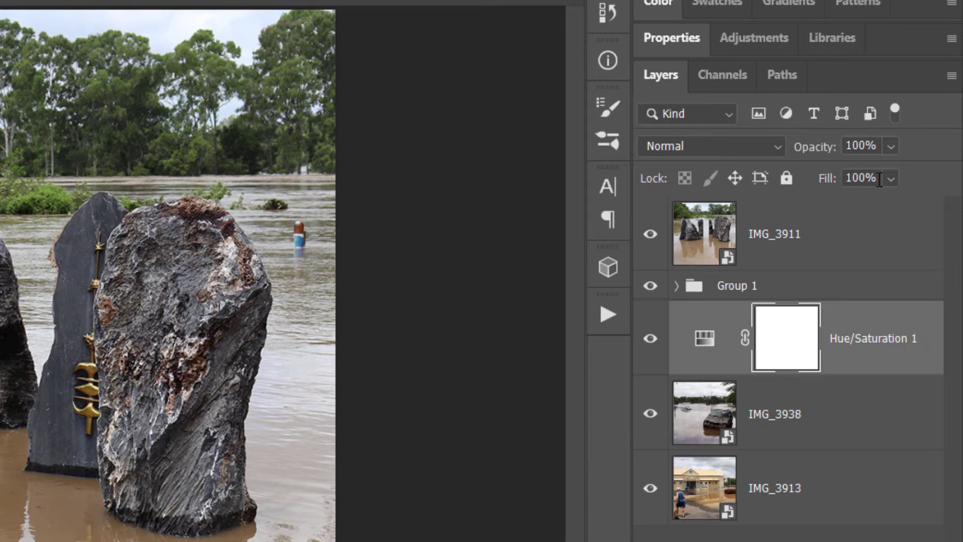
Select IMG_3911 through IMG_3913 and reopen Export As for them.
click(951, 76)
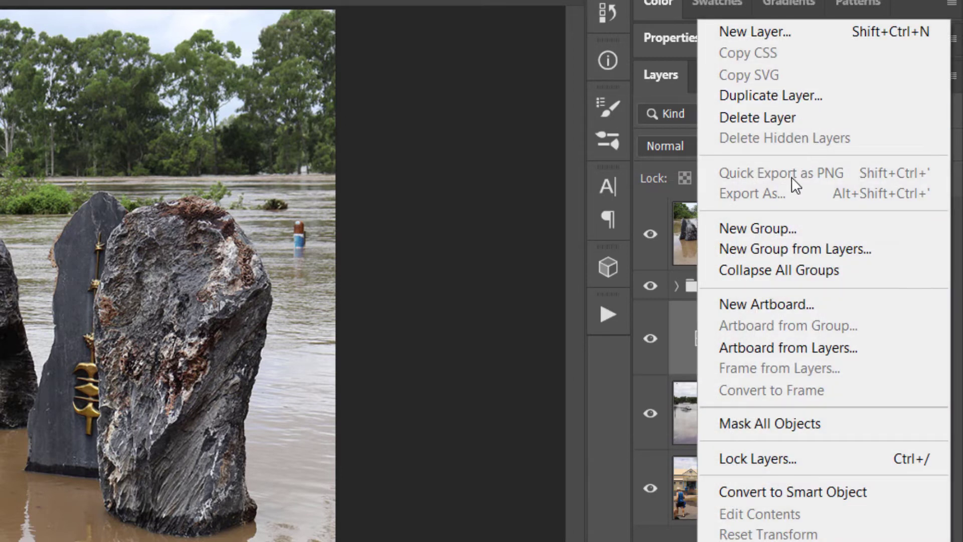
click(674, 226)
click(785, 223)
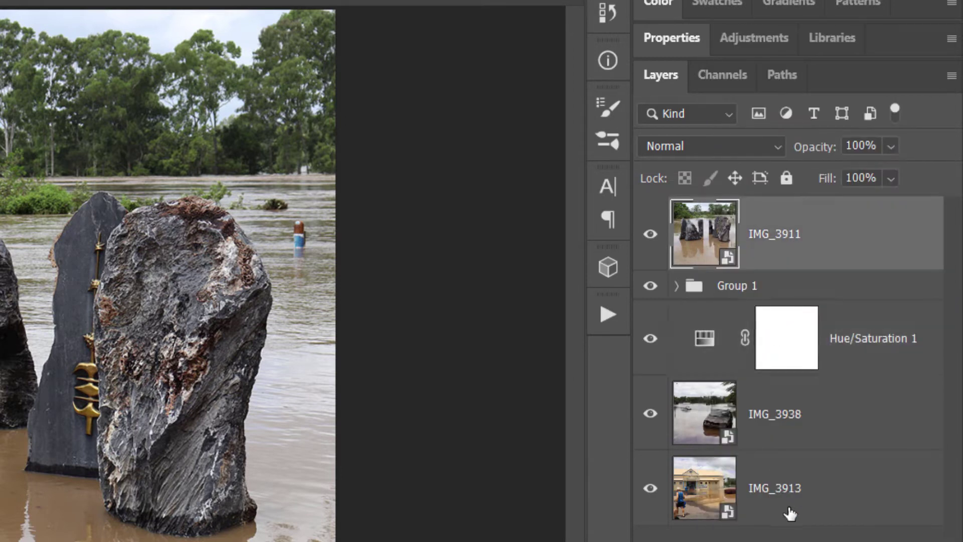
shift+click(790, 514)
click(951, 76)
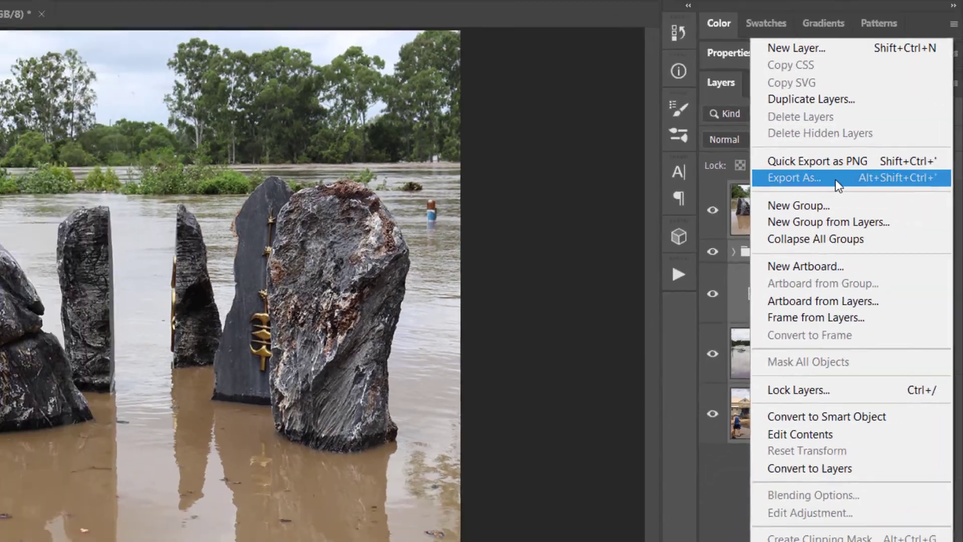
click(835, 180)
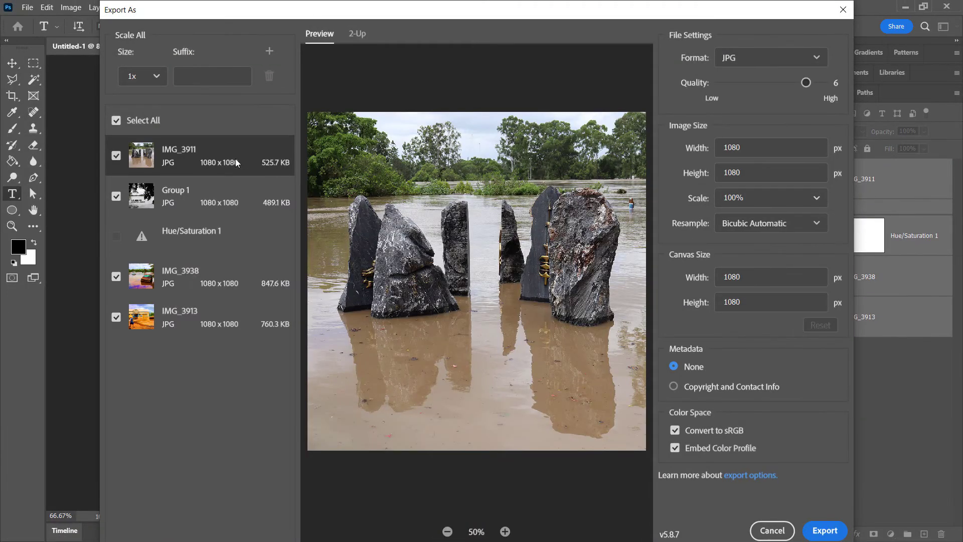
Preview the Group 1, IMG_3938 and IMG_3913 exports, then export all four 1080 × 1080 JPGs to a folder.
click(233, 200)
click(232, 291)
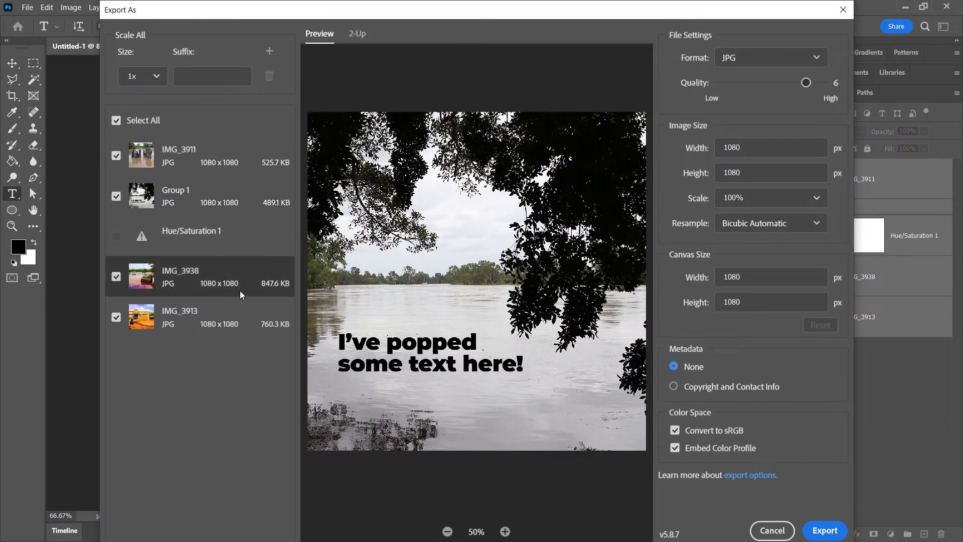
click(222, 328)
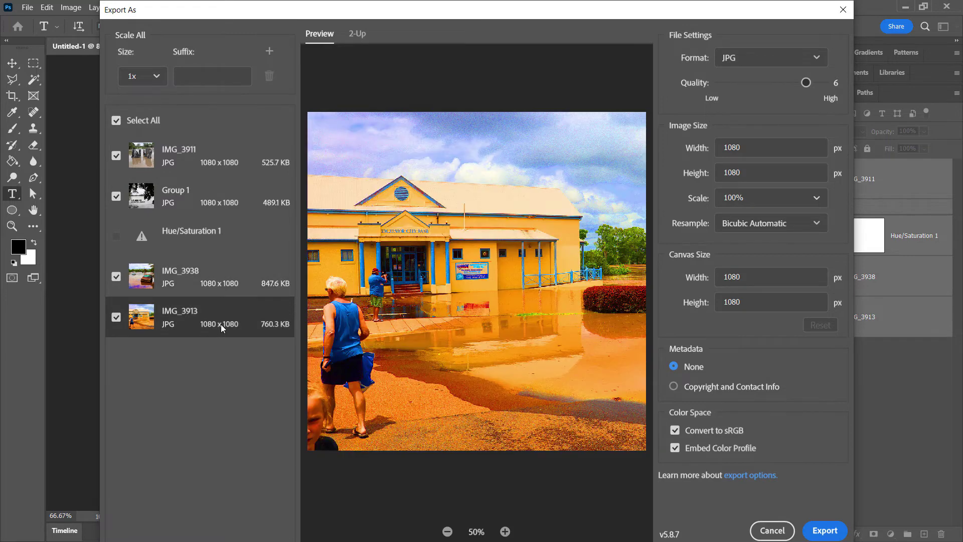
click(216, 273)
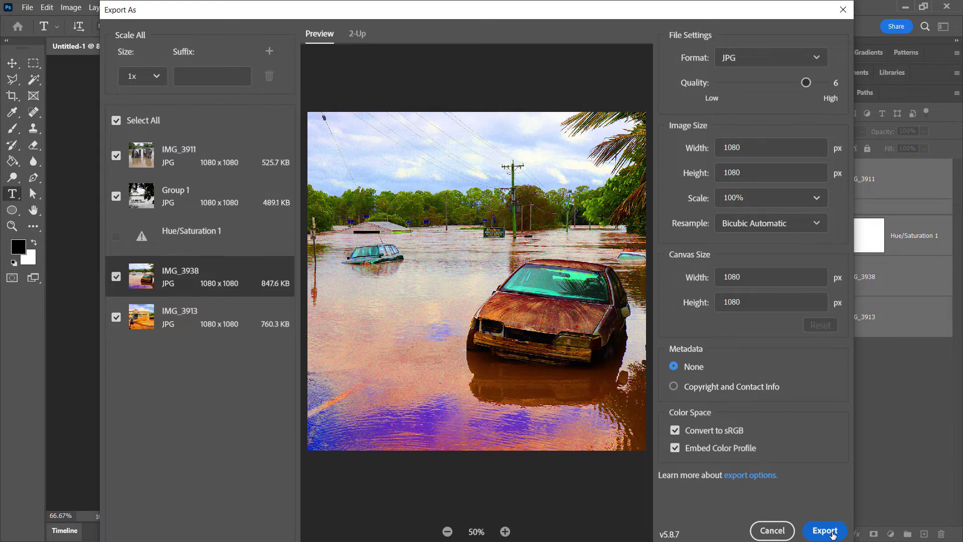
click(825, 530)
click(840, 491)
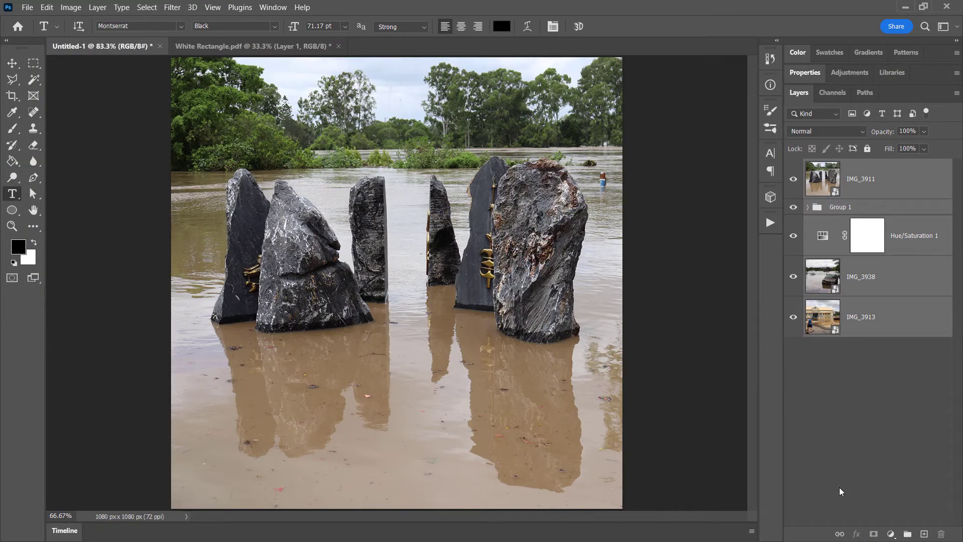
Open the ps folder in File Explorer and switch its view to Extra large icons.
key(super+e)
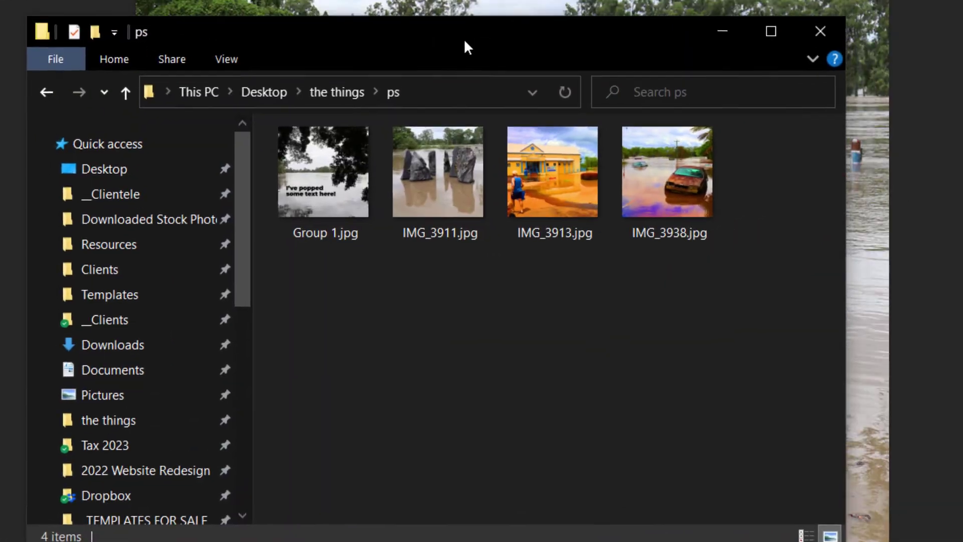
drag(464, 48, 500, 76)
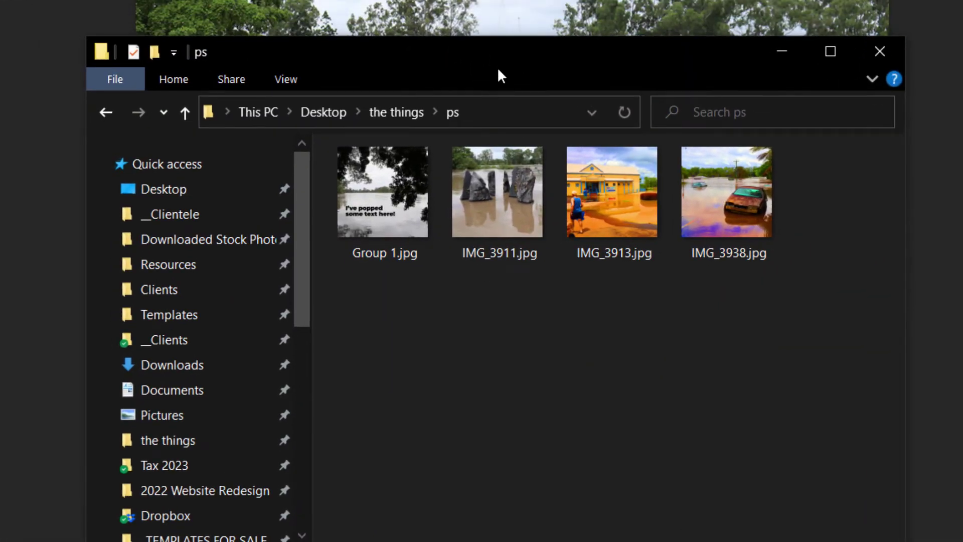
right_click(417, 346)
mouse_move(396, 361)
click(454, 361)
Select each exported JPG in turn: Group 1, IMG_3911, IMG_3913 and IMG_3938.
click(450, 227)
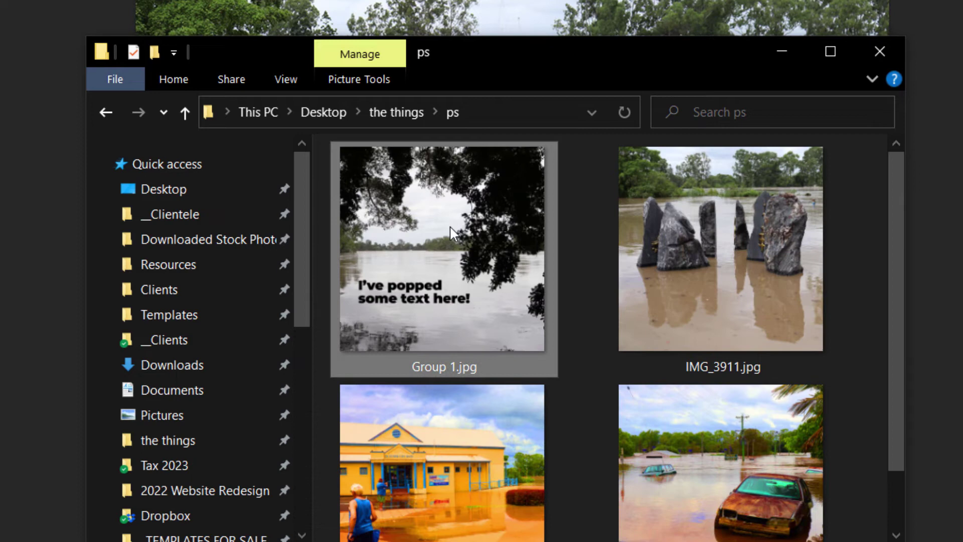
click(736, 279)
scroll(741, 414, down, 2)
click(496, 416)
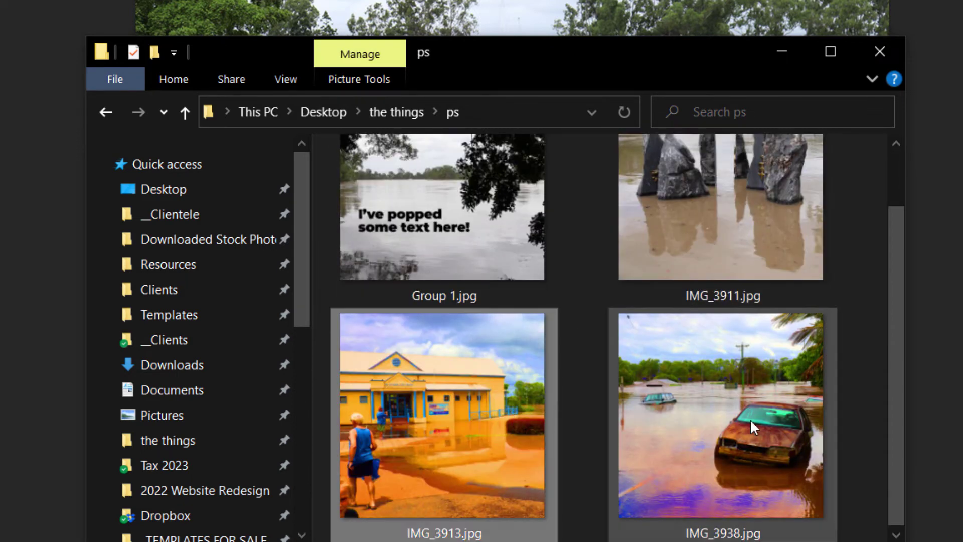
click(754, 427)
drag(855, 414, 451, 423)
scroll(680, 313, up, 1)
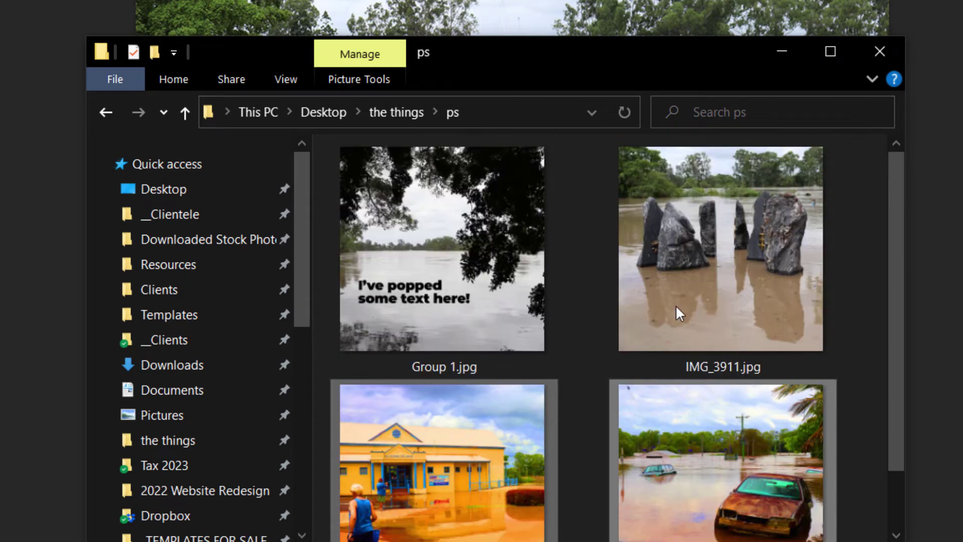
drag(865, 227, 341, 230)
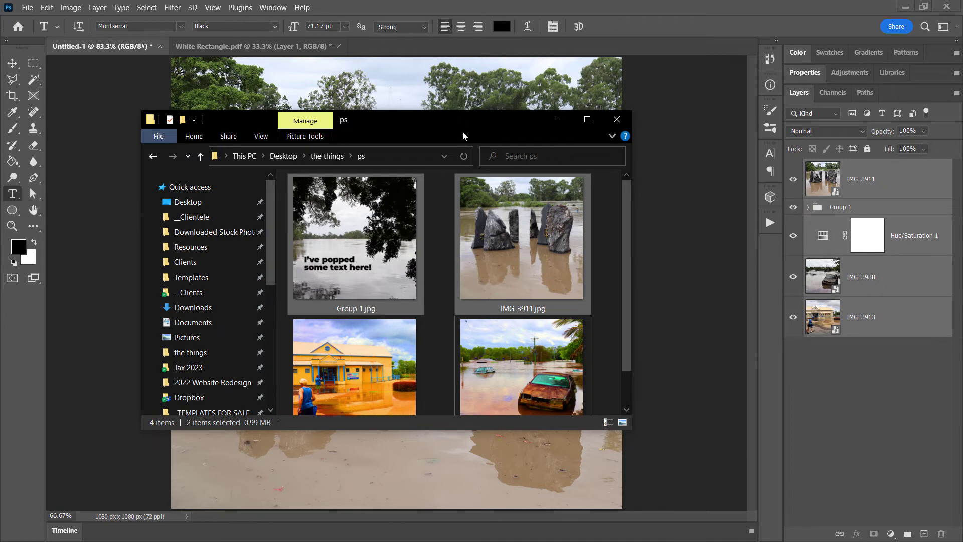
Move the ps folder window up and right, then make it taller to show all four thumbnails.
drag(455, 122, 529, 74)
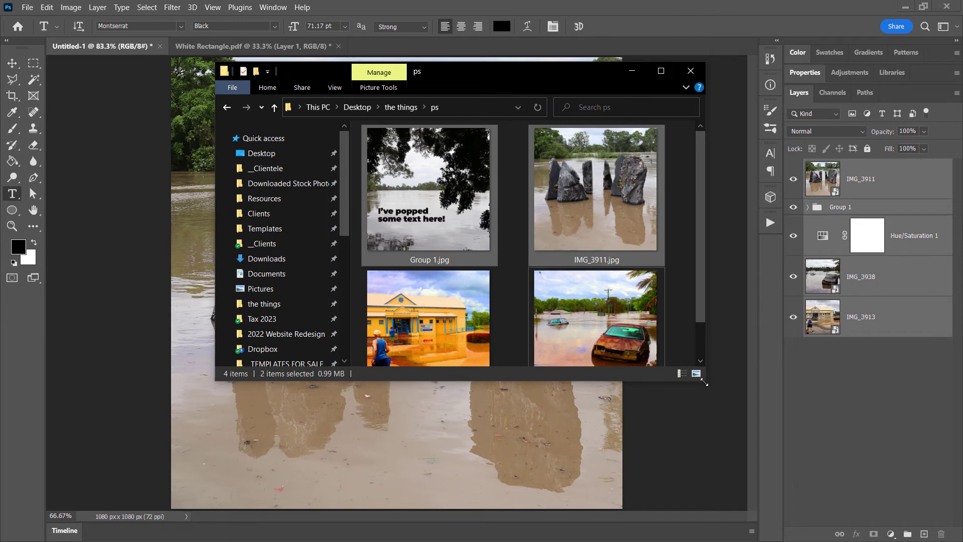
drag(706, 393, 685, 479)
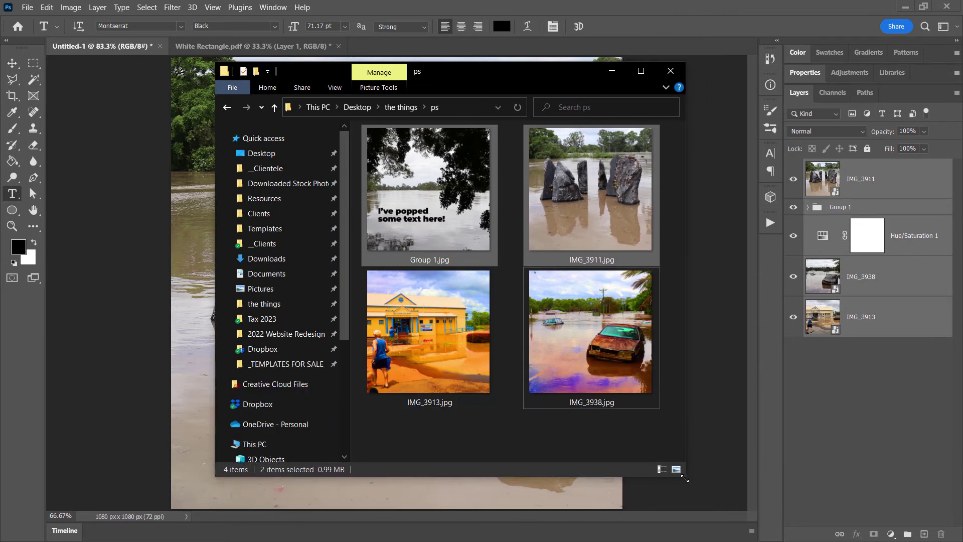